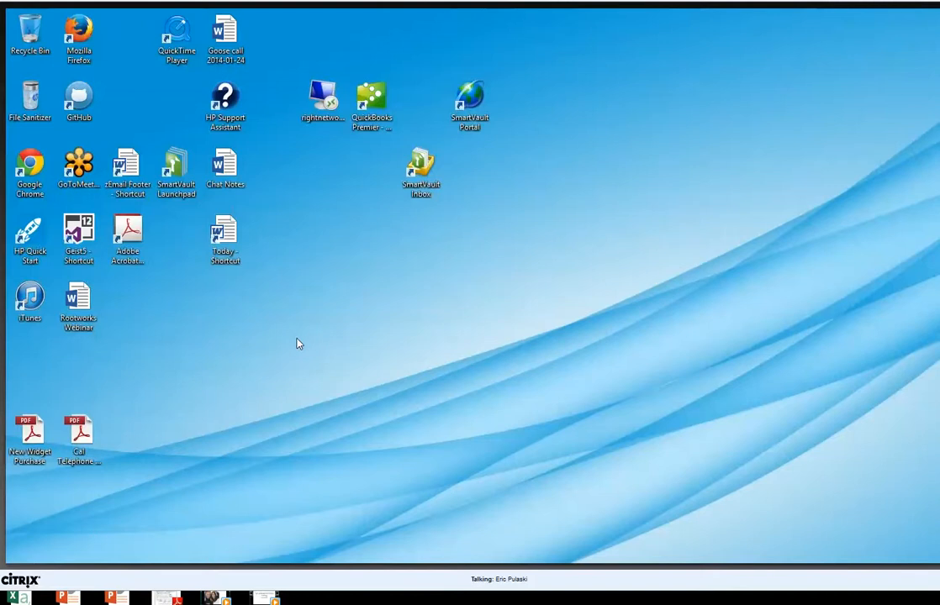
Step: Set the display resolution to 1280 × 720 and keep the new display settings
{"action": "right_click", "coordinate": [315, 257]}
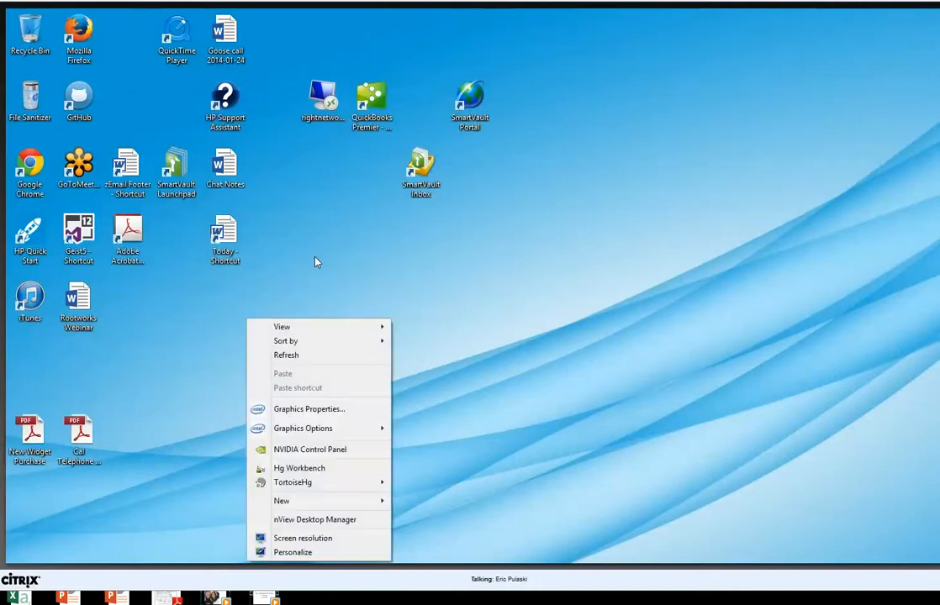
{"action": "left_click", "coordinate": [301, 538]}
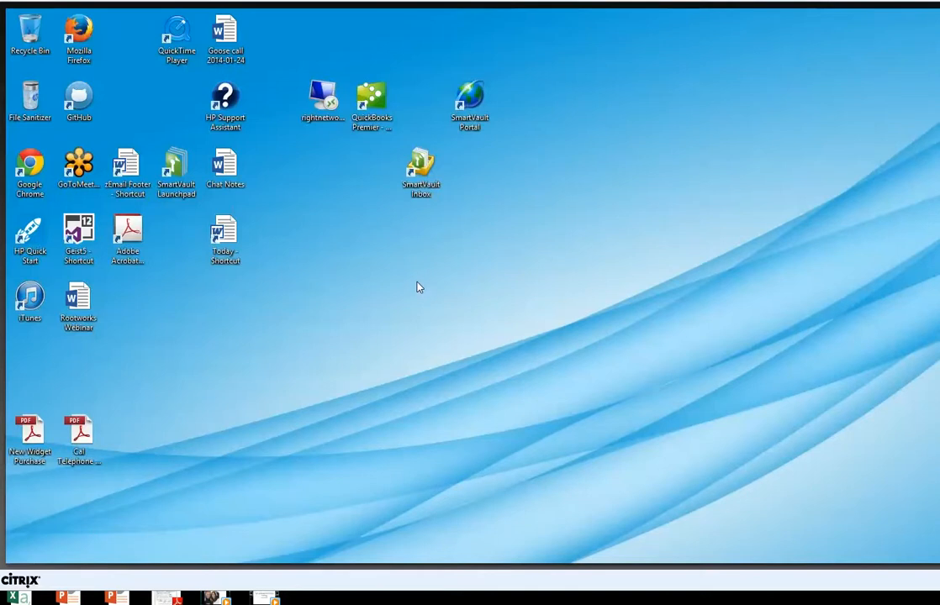
{"action": "right_click", "coordinate": [376, 350]}
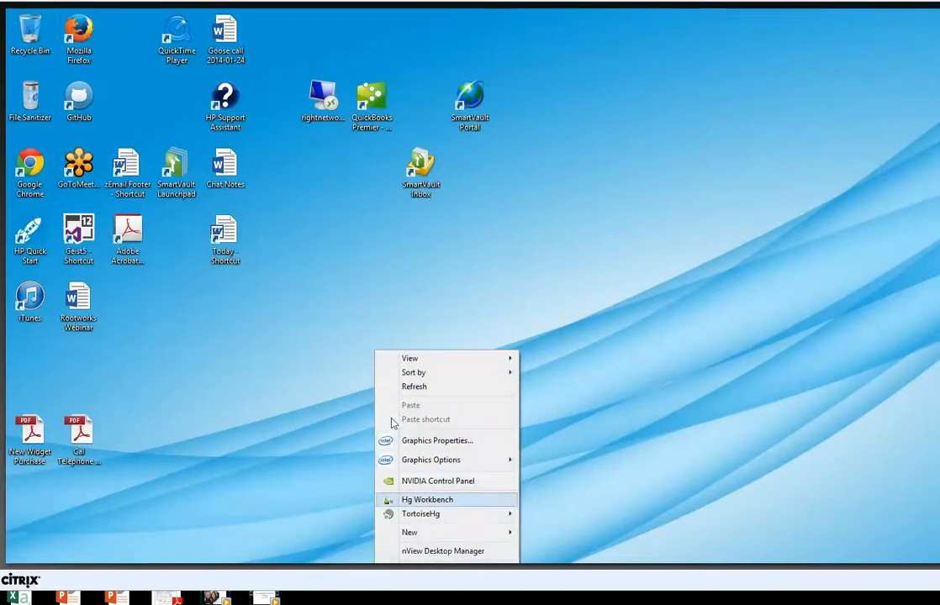
{"action": "left_click", "coordinate": [380, 460]}
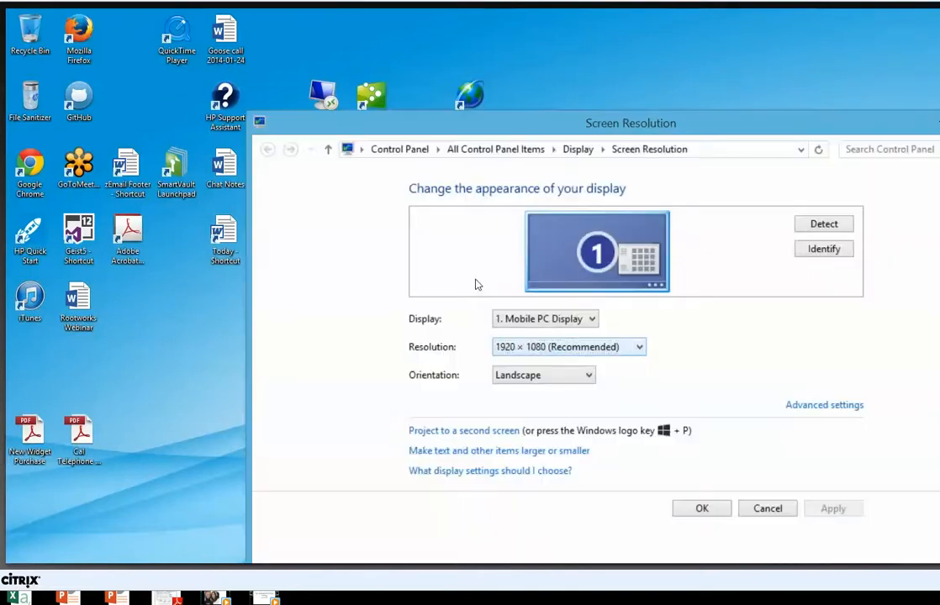
{"action": "left_click", "coordinate": [538, 347]}
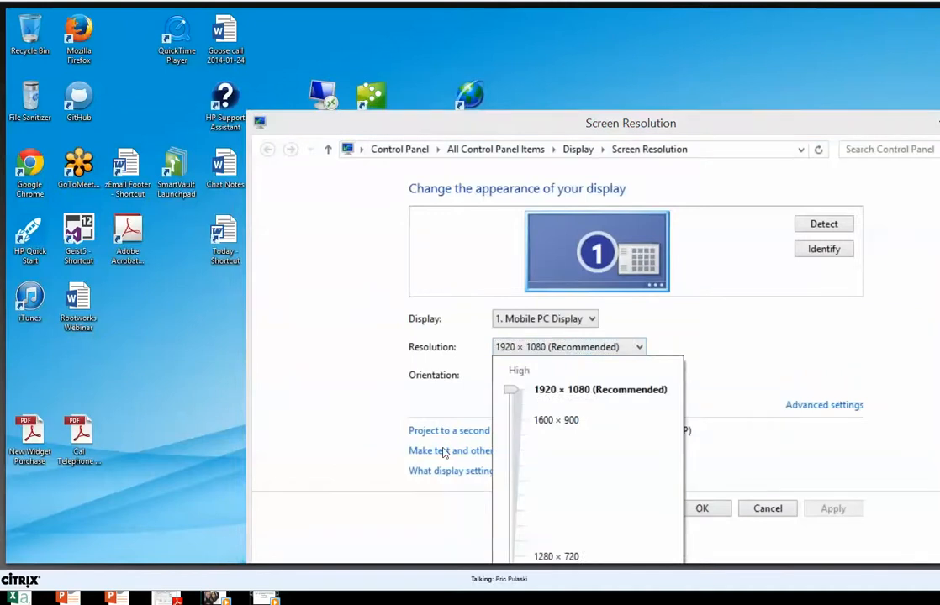
{"action": "left_click_drag", "start_coordinate": [511, 389], "coordinate": [512, 557]}
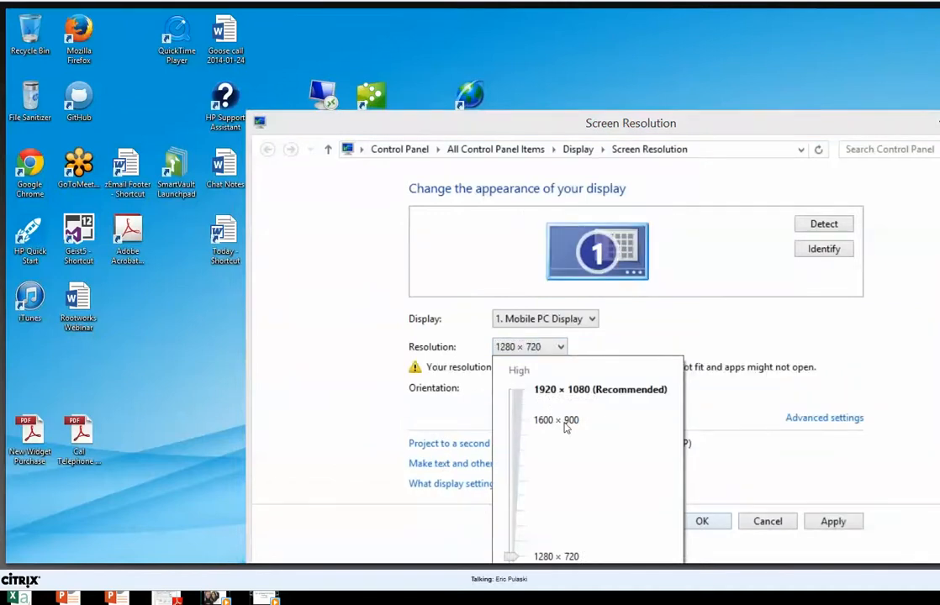
{"action": "left_click", "coordinate": [565, 423]}
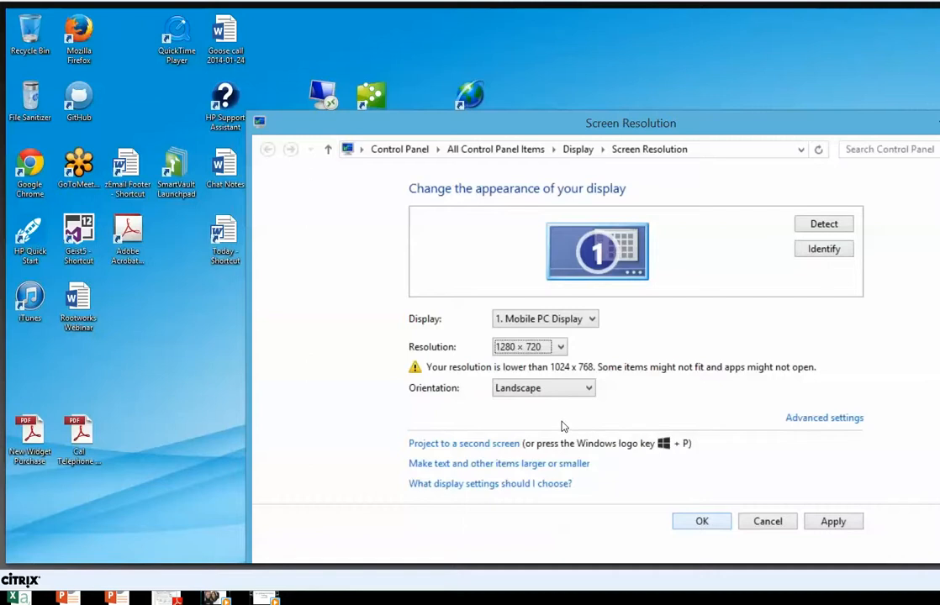
{"action": "left_click", "coordinate": [564, 427]}
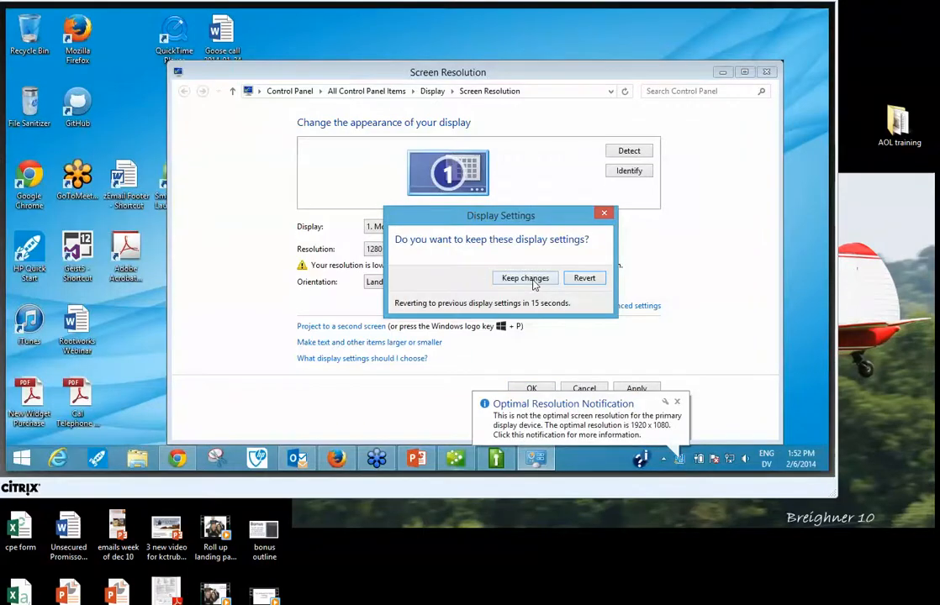
{"action": "left_click", "coordinate": [532, 279]}
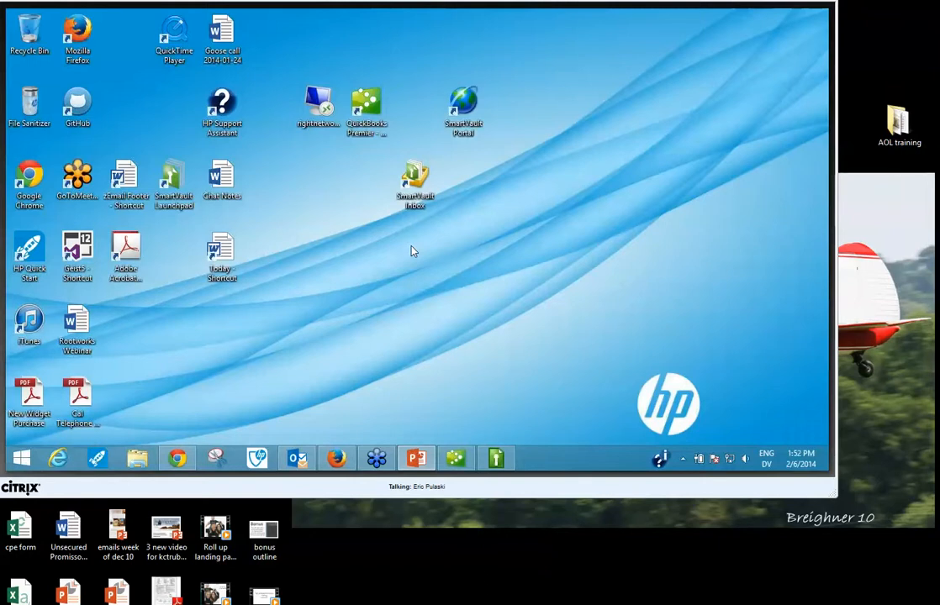
Step: Upload the Cal Telephone - October 2011 Statement PDF from the desktop to the SmartVault Inbox folder for Larry's Landscaping & Garden Supply
{"action": "left_click", "coordinate": [495, 458]}
{"action": "left_click_drag", "start_coordinate": [540, 149], "coordinate": [470, 119]}
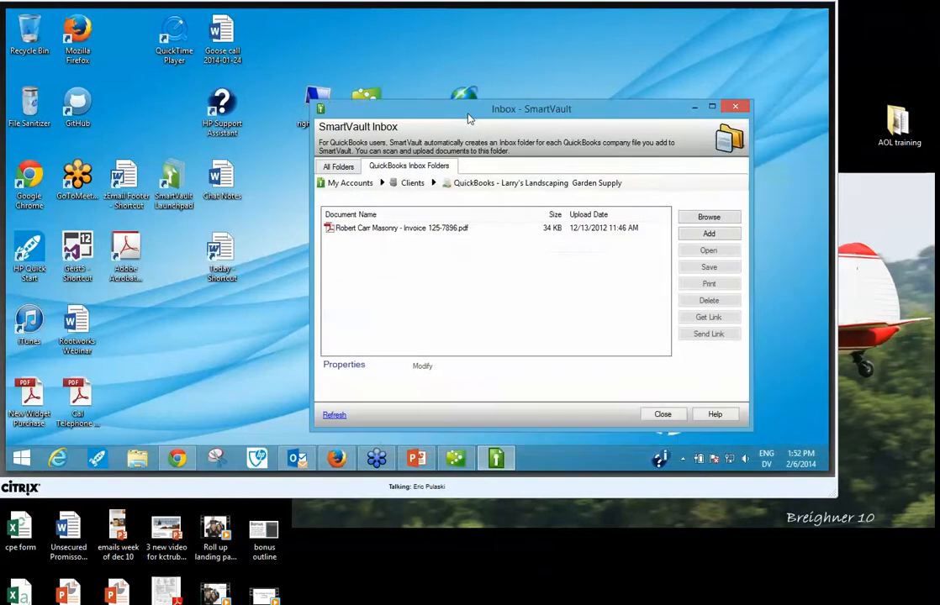
{"action": "left_click_drag", "start_coordinate": [76, 396], "coordinate": [360, 282]}
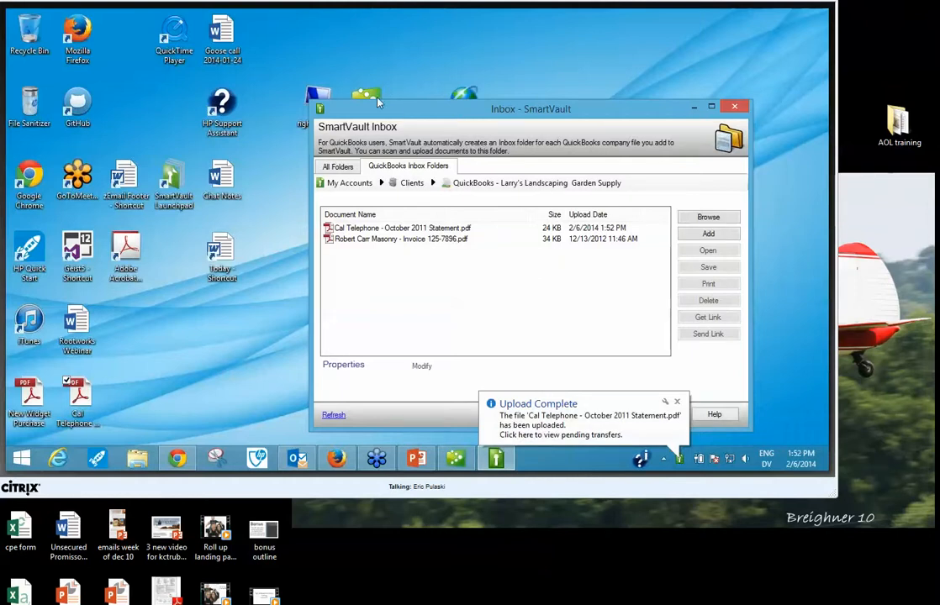
{"action": "left_click_drag", "start_coordinate": [378, 101], "coordinate": [359, 76]}
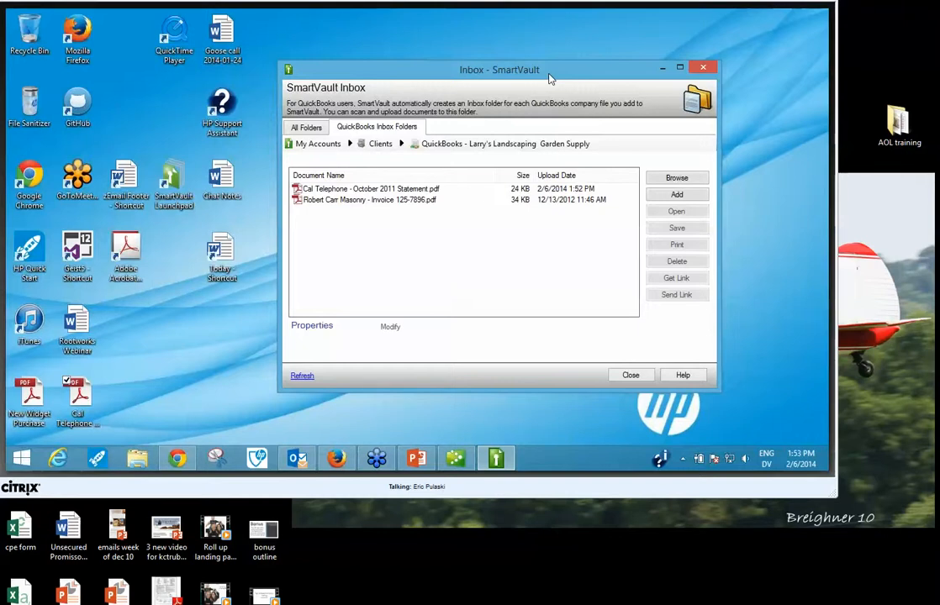
Step: Bring up the Cal Telephone bill in QuickBooks with the SmartVault Inbox window in front of it
{"action": "left_click", "coordinate": [455, 459]}
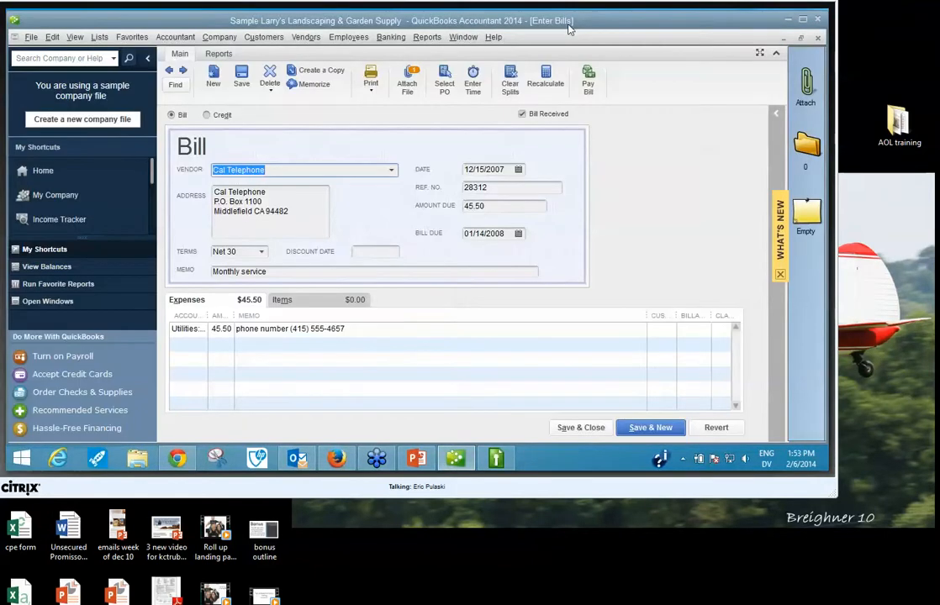
{"action": "left_click", "coordinate": [497, 461]}
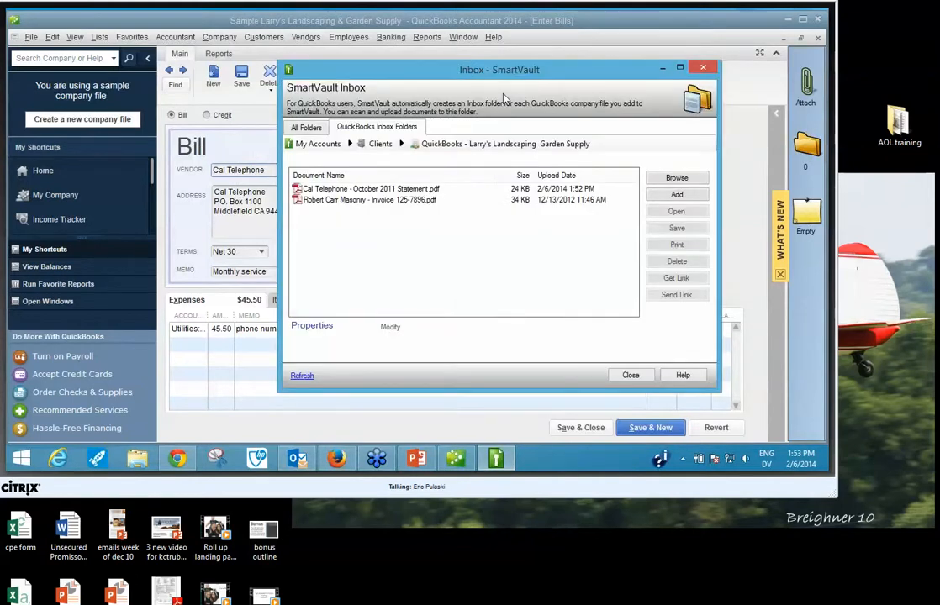
{"action": "left_click_drag", "start_coordinate": [505, 72], "coordinate": [541, 100]}
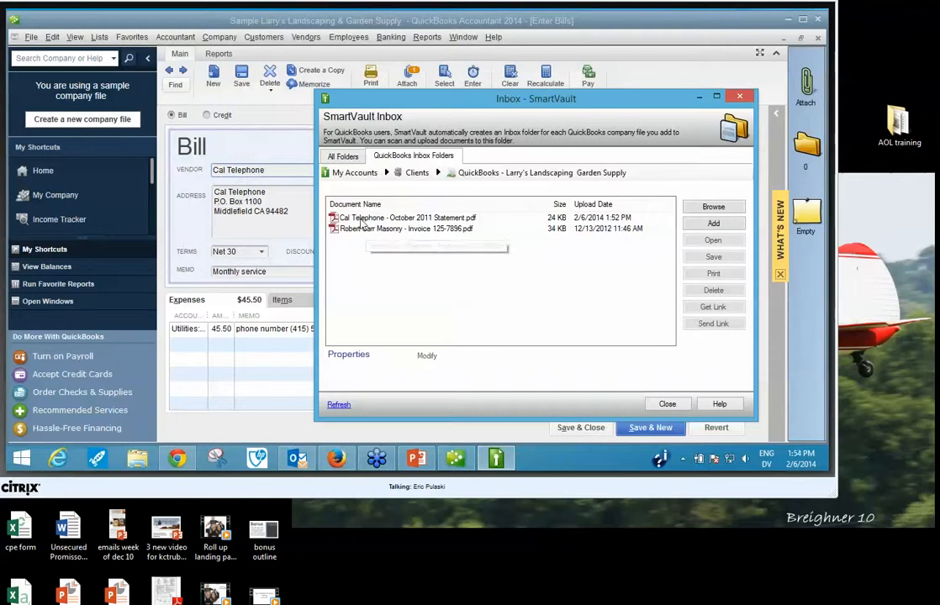
Step: View the Cal Telephone October 2011 statement from the SmartVault Inbox without running text recognition, and close it
{"action": "left_click", "coordinate": [362, 220]}
{"action": "double_click", "coordinate": [361, 220]}
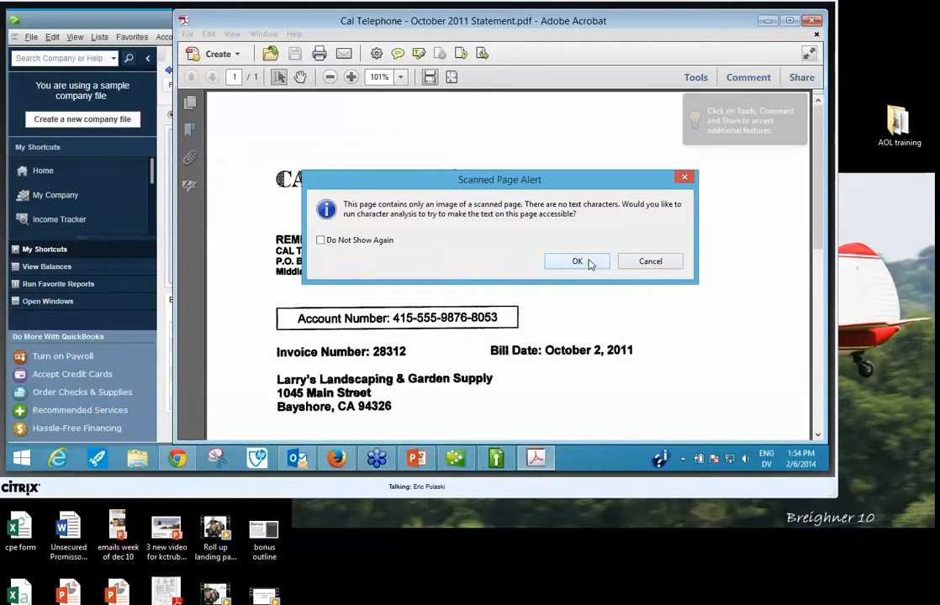
{"action": "left_click", "coordinate": [591, 263]}
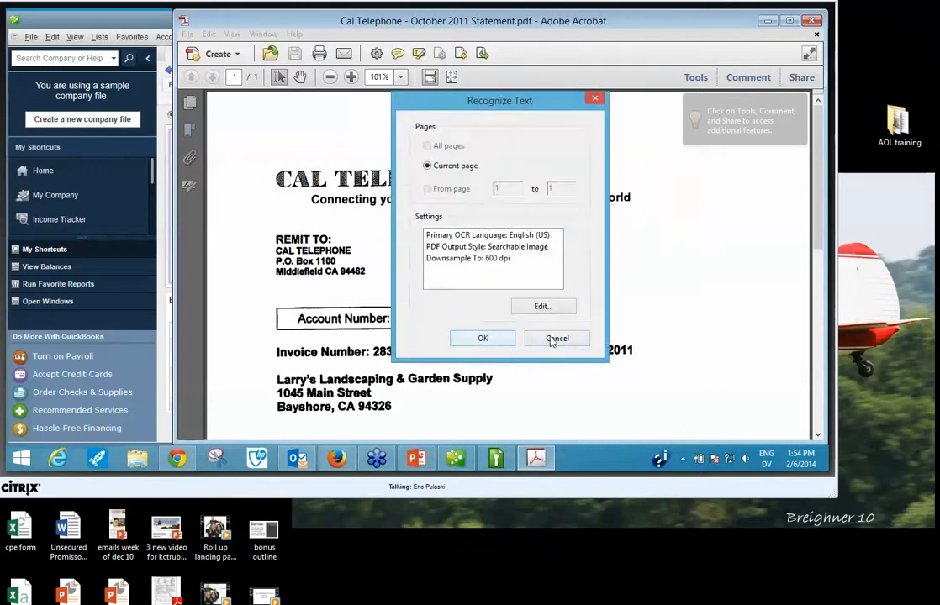
{"action": "left_click", "coordinate": [557, 338]}
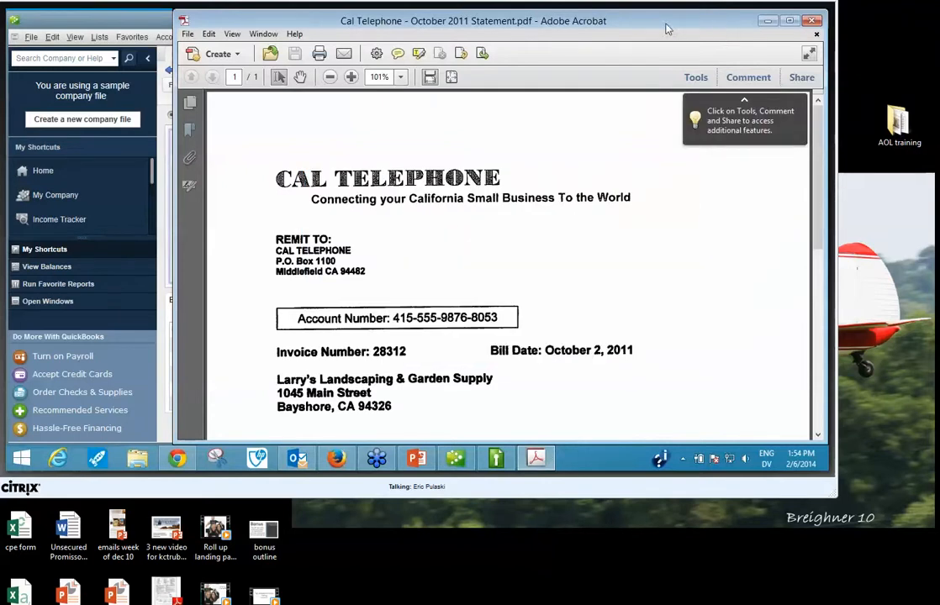
{"action": "left_click_drag", "start_coordinate": [746, 30], "coordinate": [661, 34]}
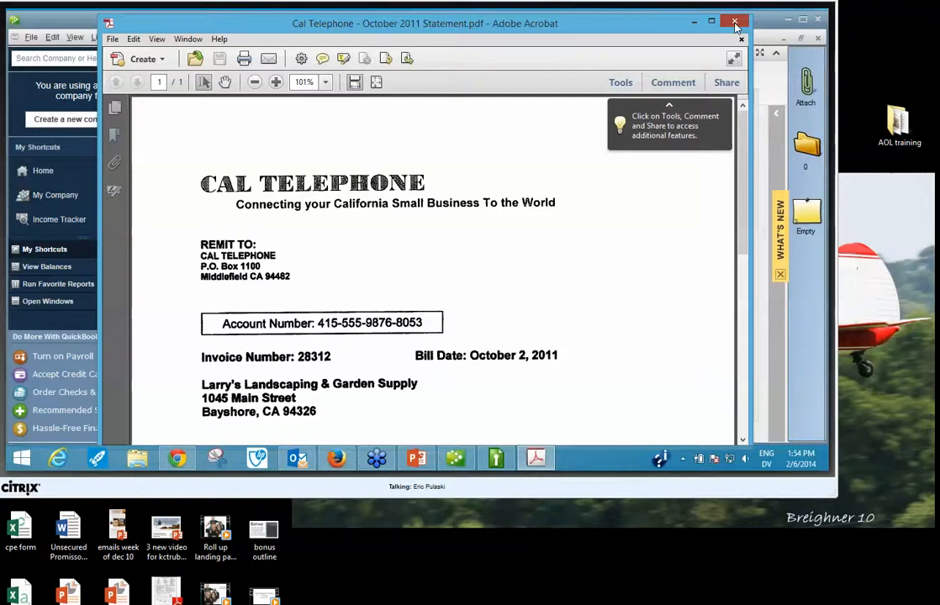
{"action": "left_click", "coordinate": [726, 23]}
Step: Return to QuickBooks and attach the Cal Telephone - October 2011 Statement PDF to the Cal Telephone bill by moving it from the SmartVault Inbox
{"action": "left_click", "coordinate": [484, 13]}
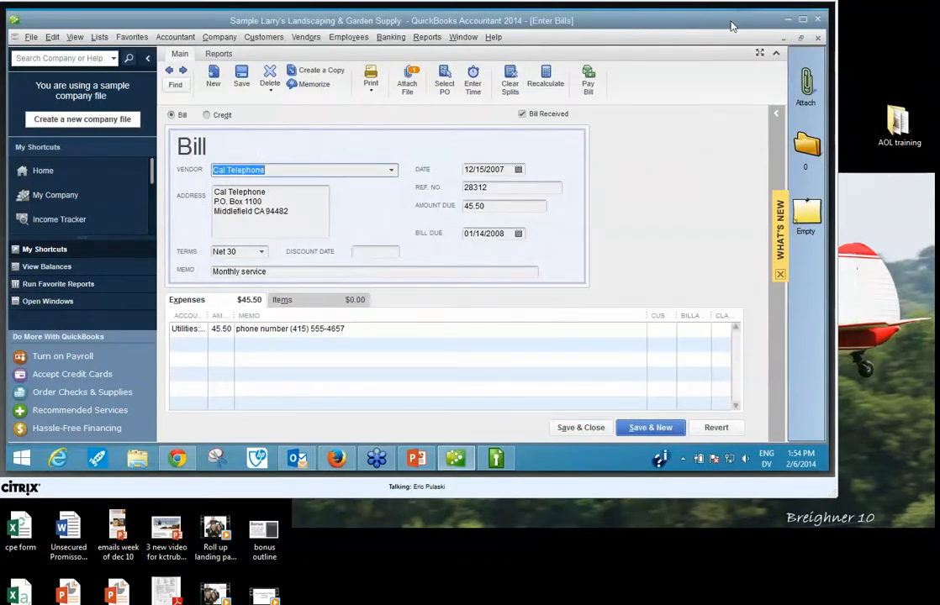
{"action": "left_click_drag", "start_coordinate": [732, 23], "coordinate": [708, 21]}
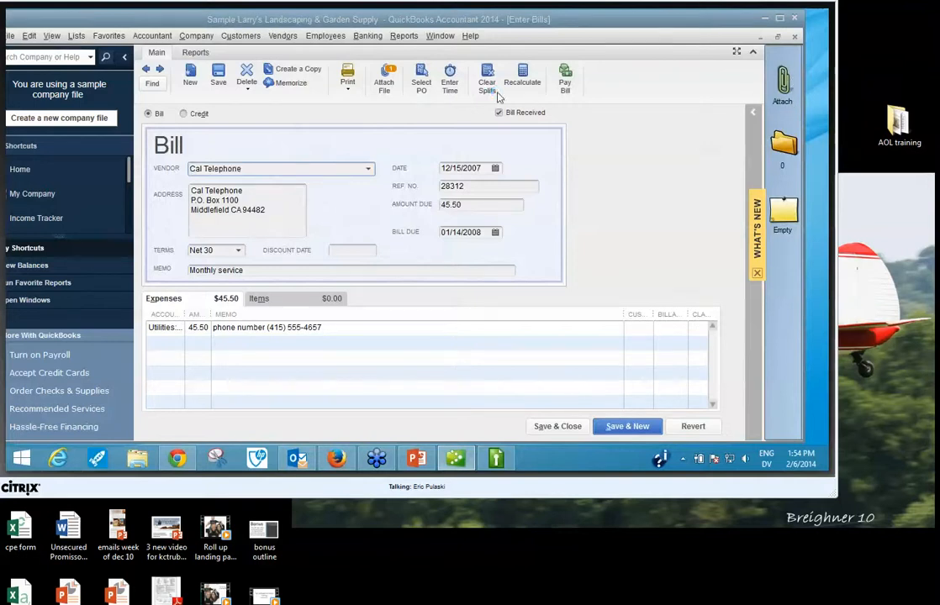
{"action": "left_click", "coordinate": [384, 78]}
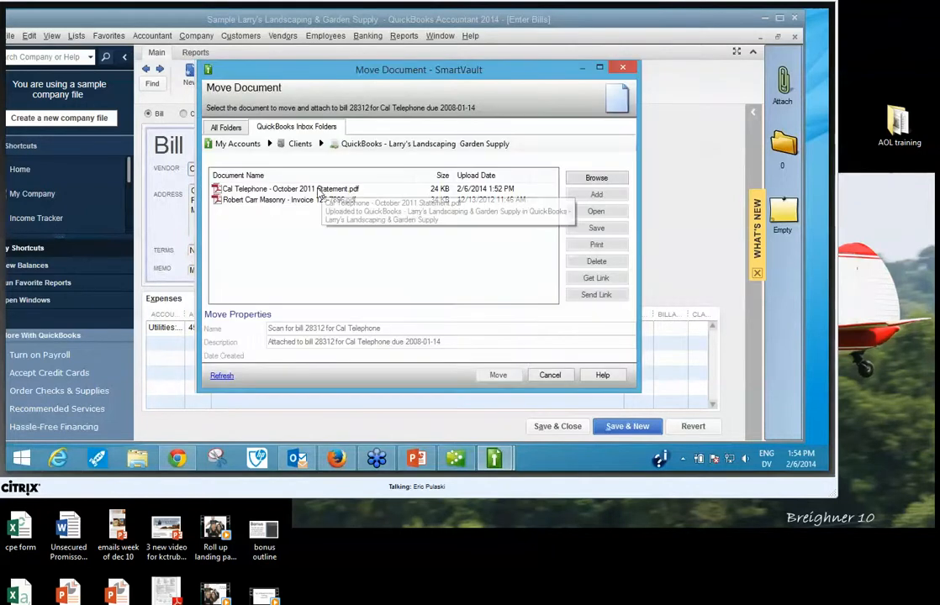
{"action": "left_click", "coordinate": [319, 192]}
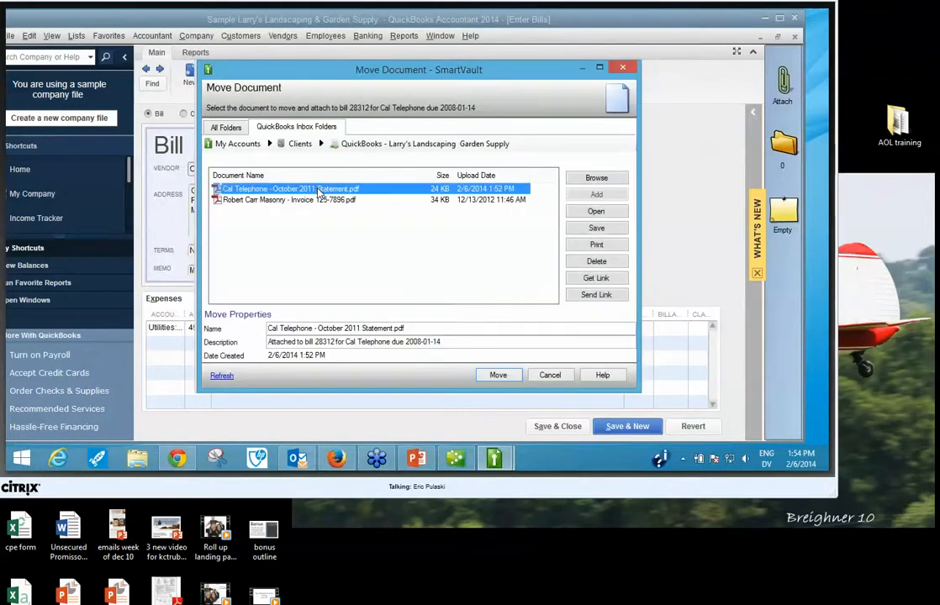
{"action": "left_click", "coordinate": [498, 376]}
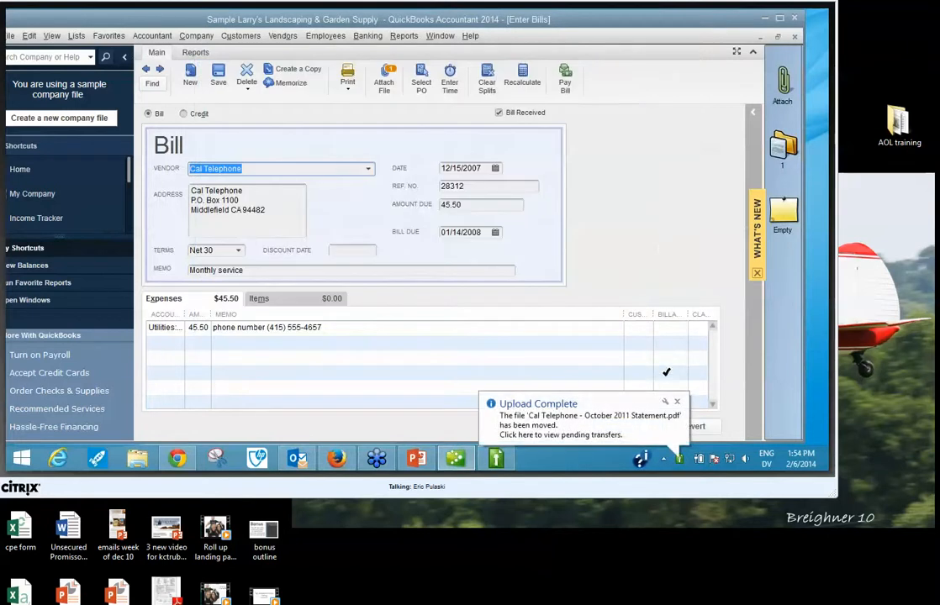
Step: View the statement attached to the Cal Telephone bill, skipping text recognition, and close it along with the bill's document list
{"action": "left_click", "coordinate": [782, 149]}
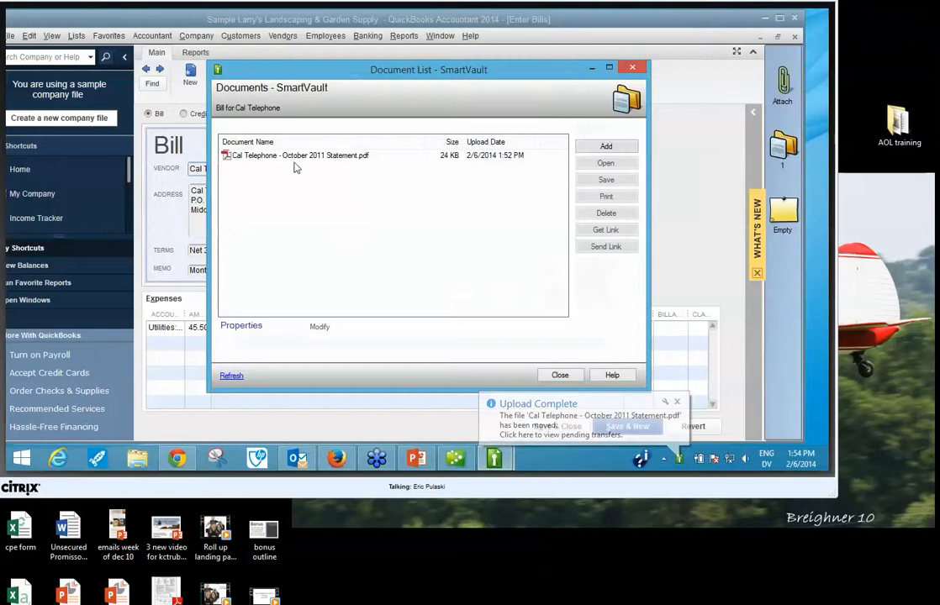
{"action": "left_click", "coordinate": [291, 156]}
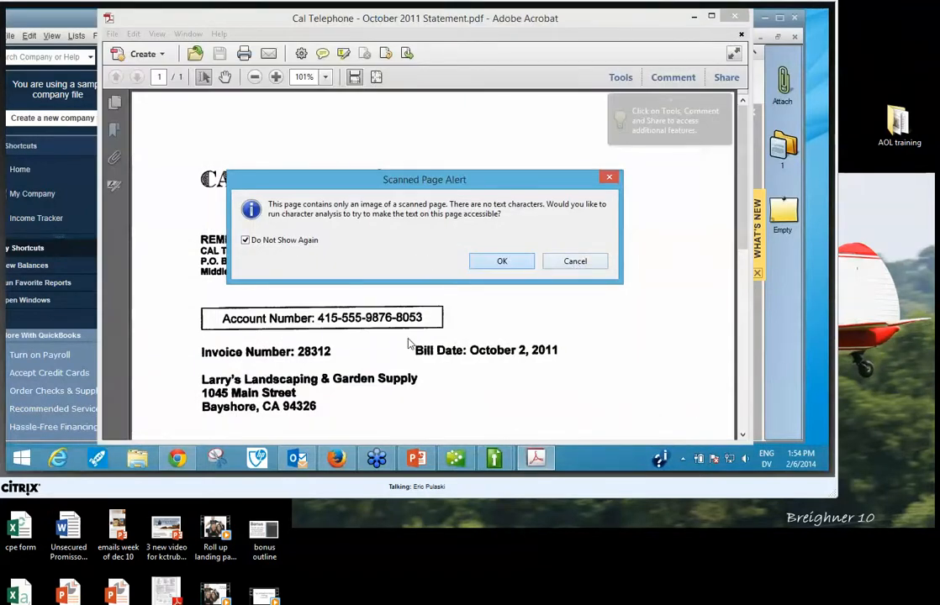
{"action": "key", "text": "Return"}
{"action": "left_click", "coordinate": [480, 338]}
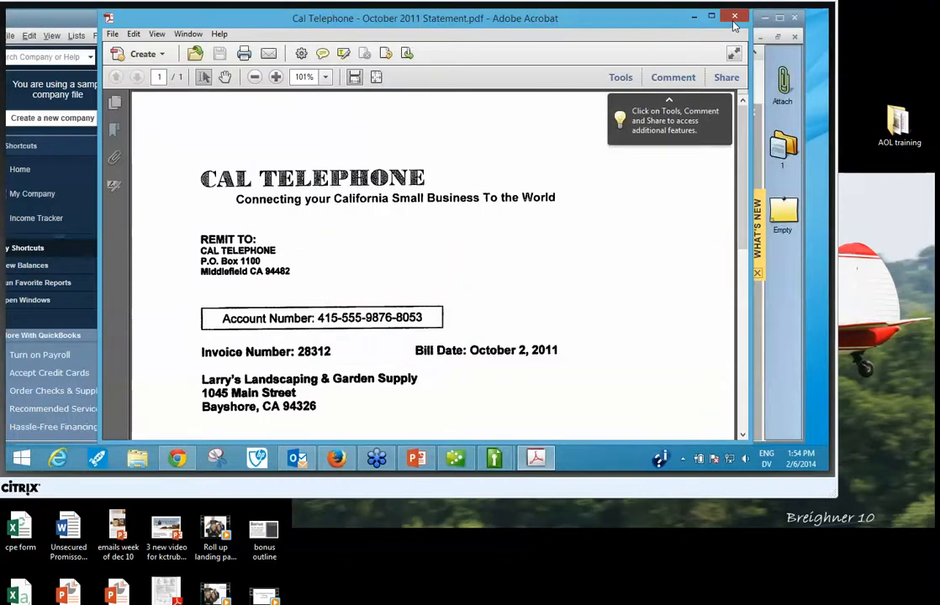
{"action": "left_click", "coordinate": [733, 21]}
{"action": "left_click", "coordinate": [636, 74]}
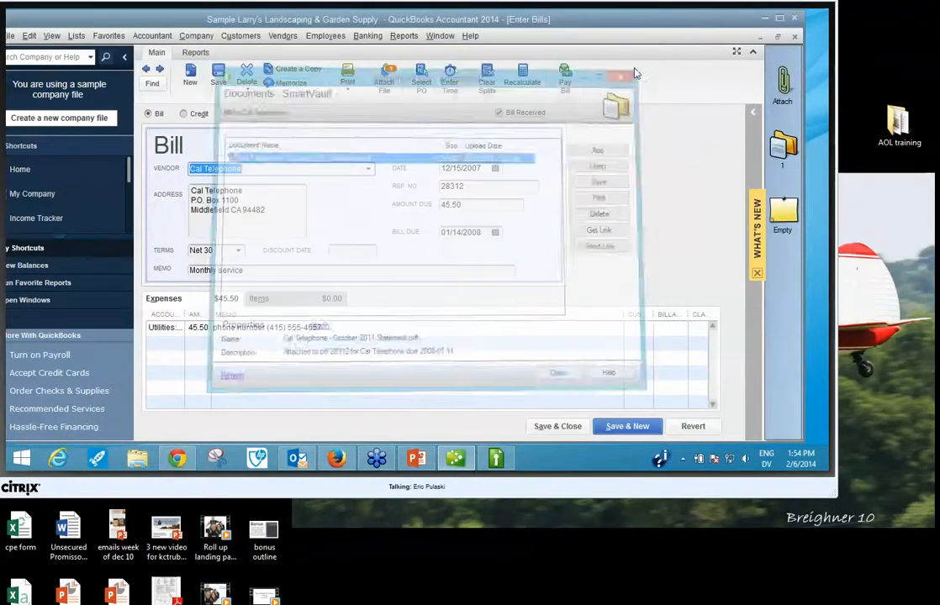
Step: Go back two bills to the Robert Carr Masonry bill and show its list of attached documents
{"action": "left_click", "coordinate": [146, 69]}
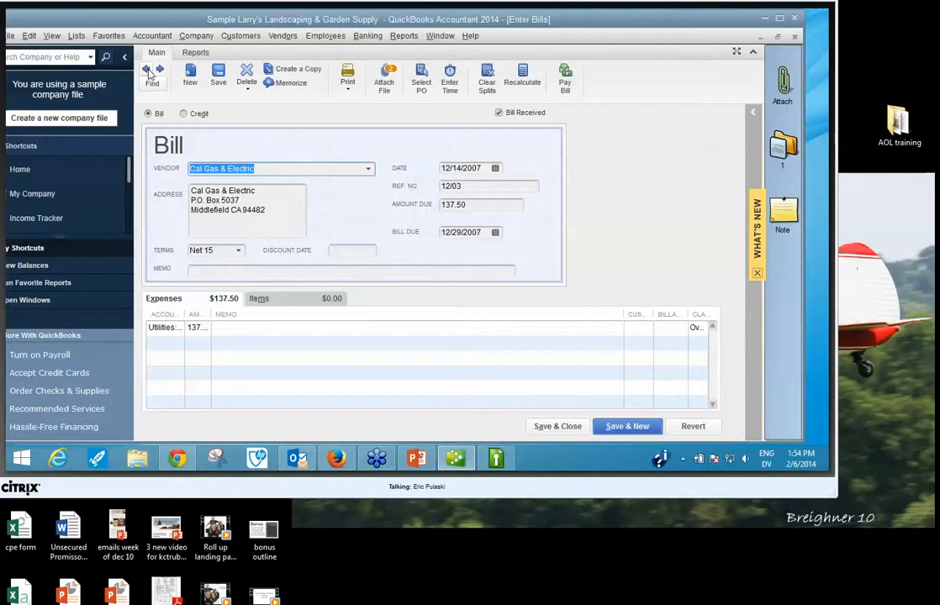
{"action": "left_click", "coordinate": [147, 71]}
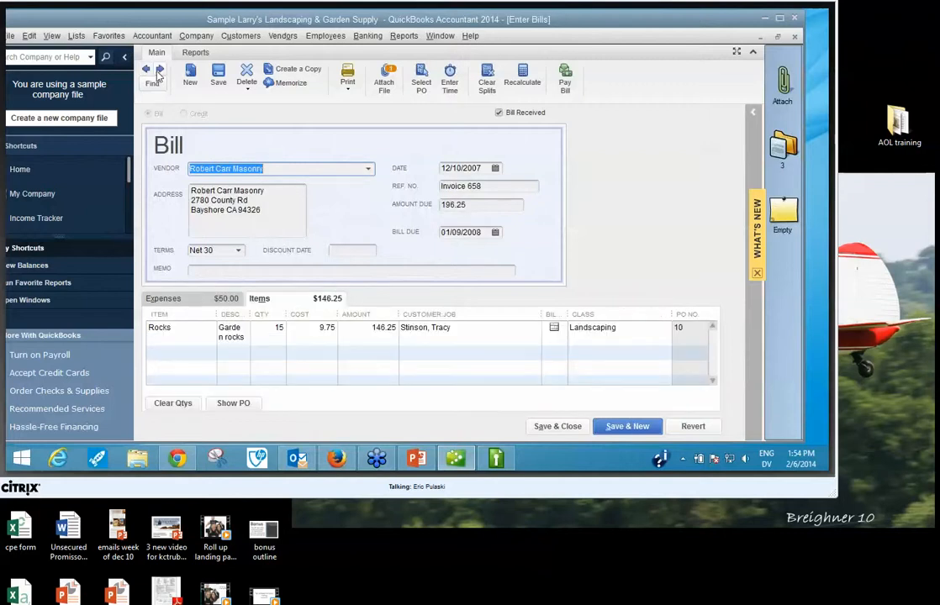
{"action": "left_click", "coordinate": [782, 150]}
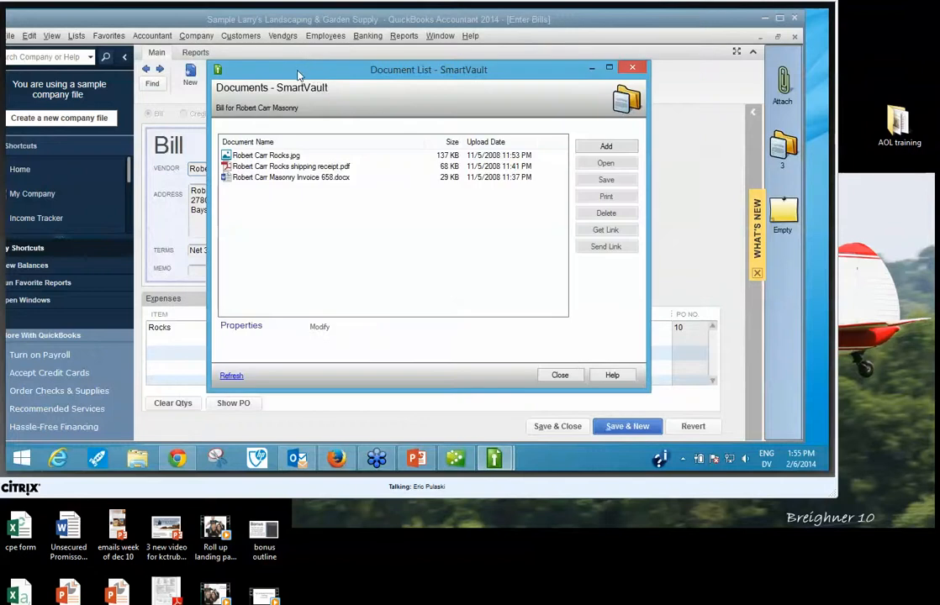
{"action": "left_click_drag", "start_coordinate": [299, 75], "coordinate": [351, 79]}
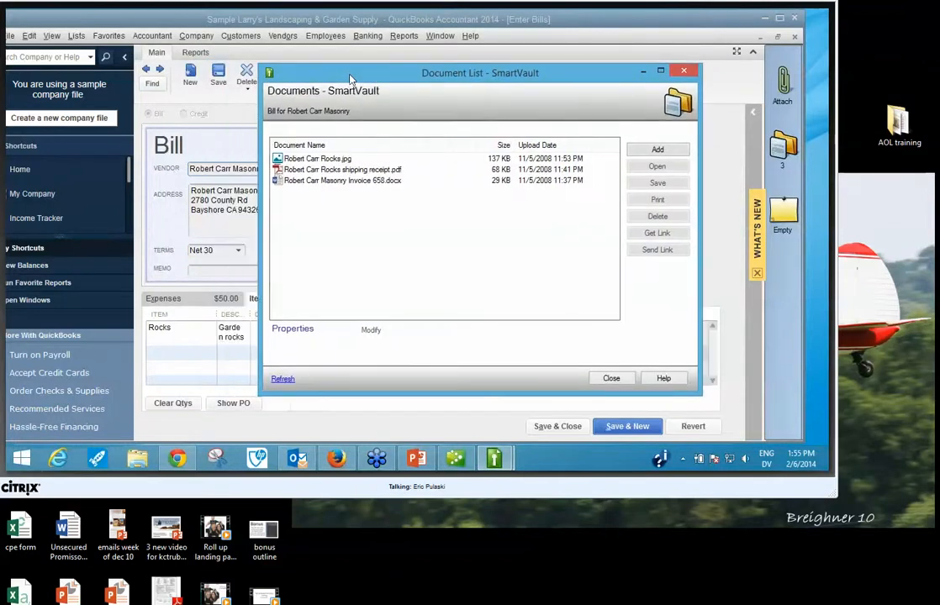
Step: Try to open the JPG picture of the garden rocks attached to the Robert Carr Masonry bill
{"action": "left_click", "coordinate": [341, 171]}
{"action": "left_click", "coordinate": [333, 161]}
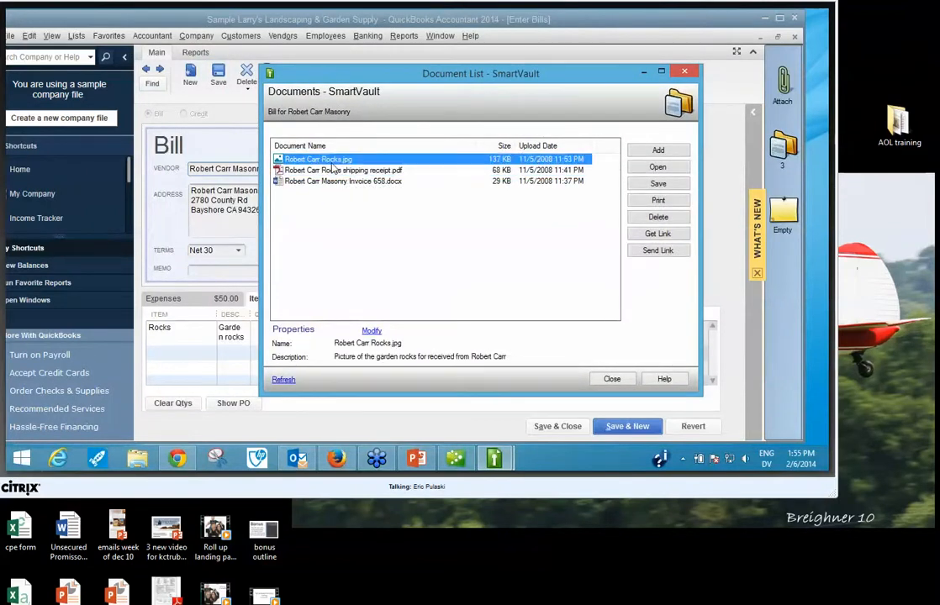
{"action": "double_click", "coordinate": [332, 167]}
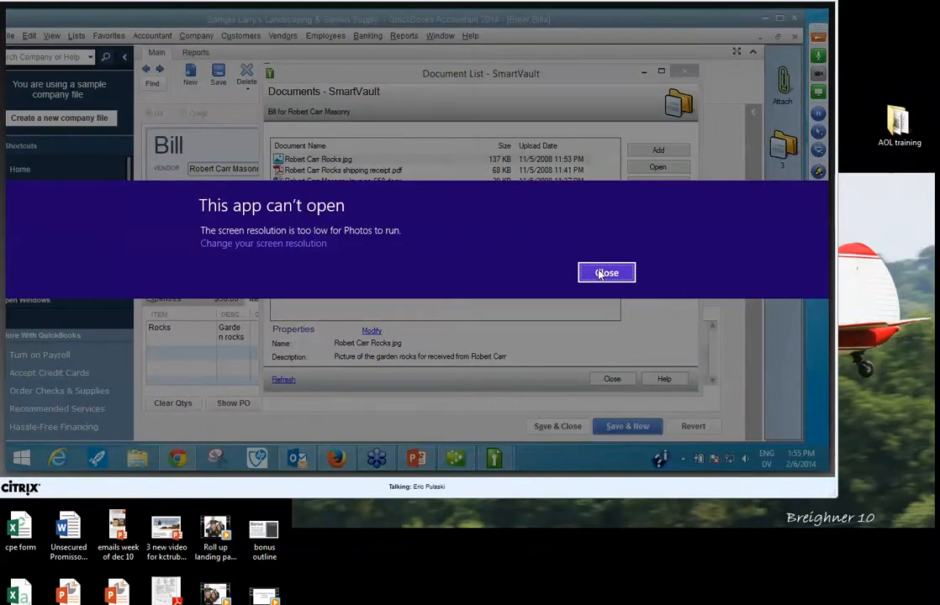
{"action": "left_click", "coordinate": [606, 274]}
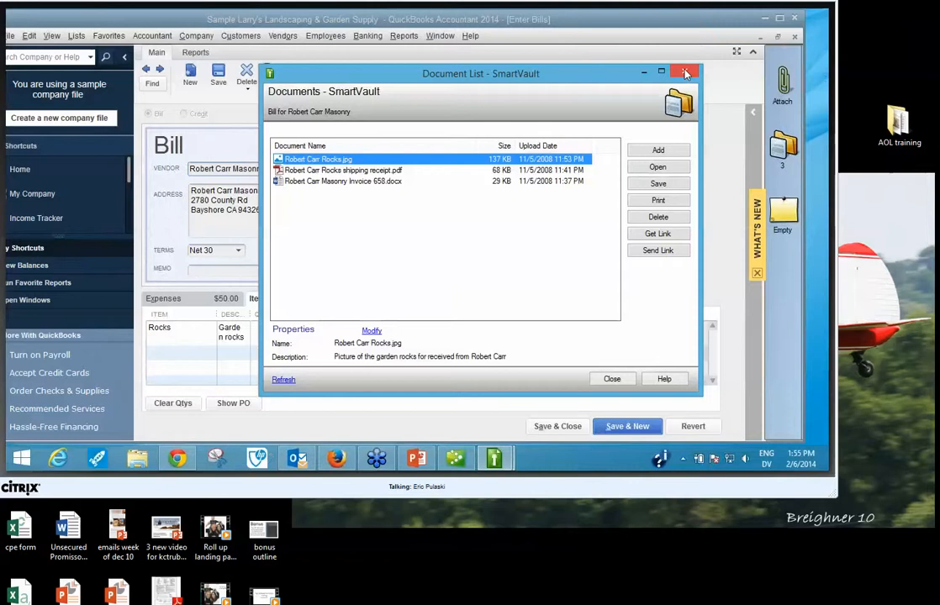
{"action": "left_click", "coordinate": [685, 74]}
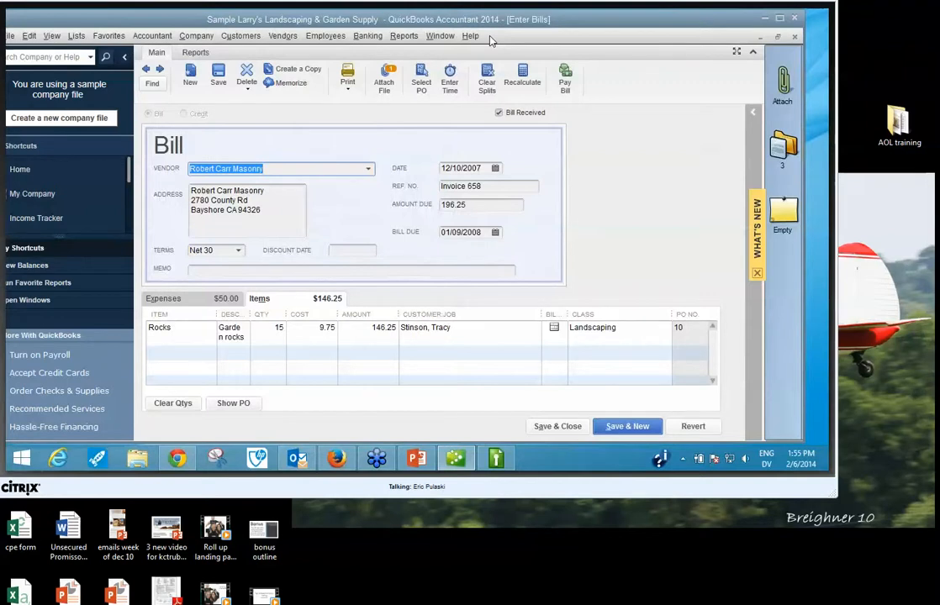
{"action": "left_click", "coordinate": [239, 37]}
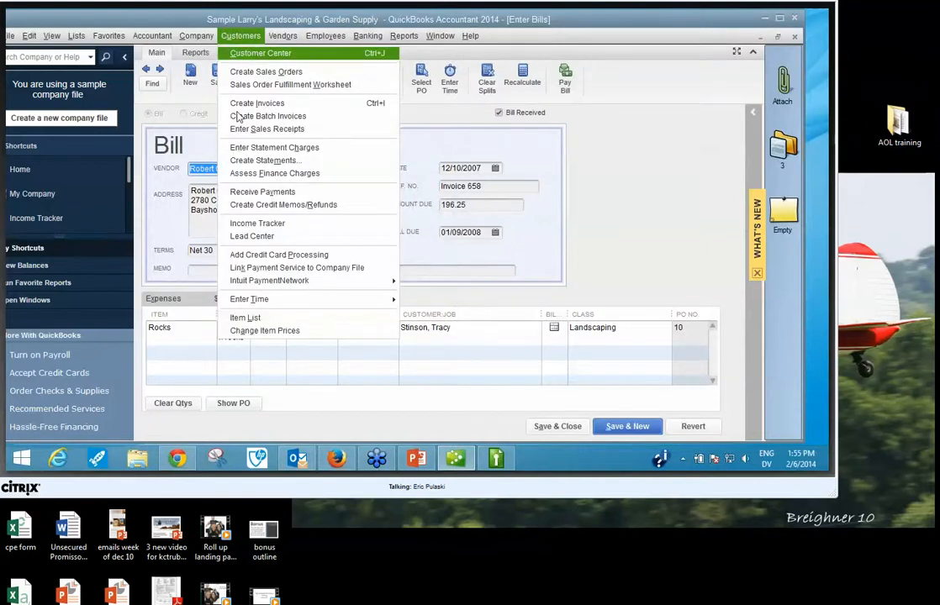
{"action": "left_click", "coordinate": [254, 54]}
{"action": "double_click", "coordinate": [164, 162]}
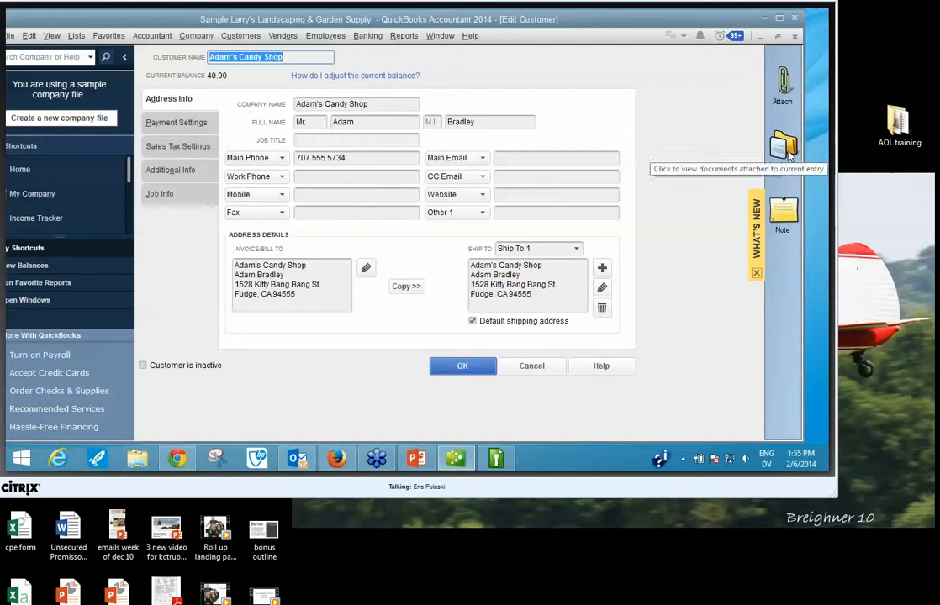
{"action": "left_click", "coordinate": [789, 155]}
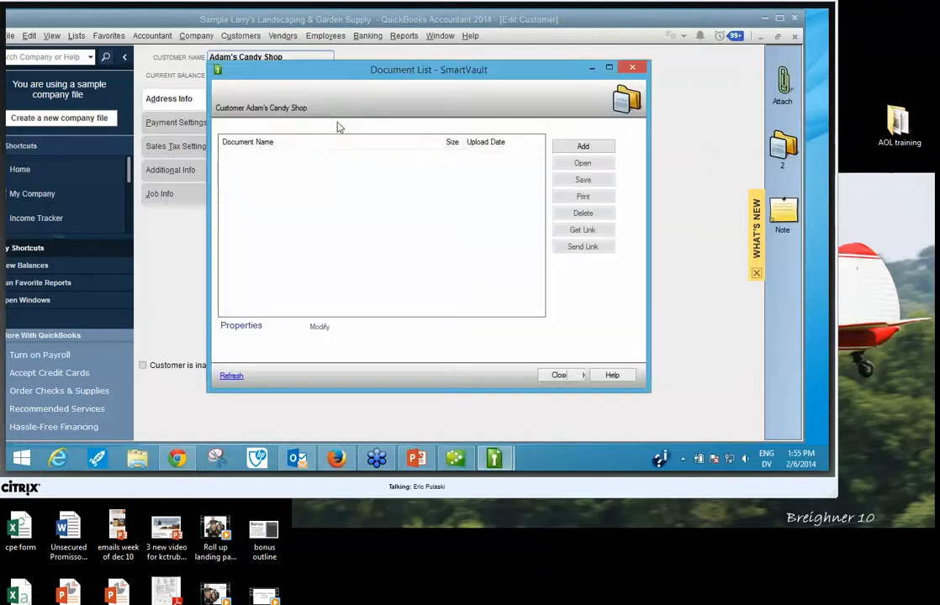
Step: View the Larry NEW Contract with Adam's Candy Shop Sep 2011 PDF, and close it along with the customer's document list
{"action": "left_click", "coordinate": [325, 158]}
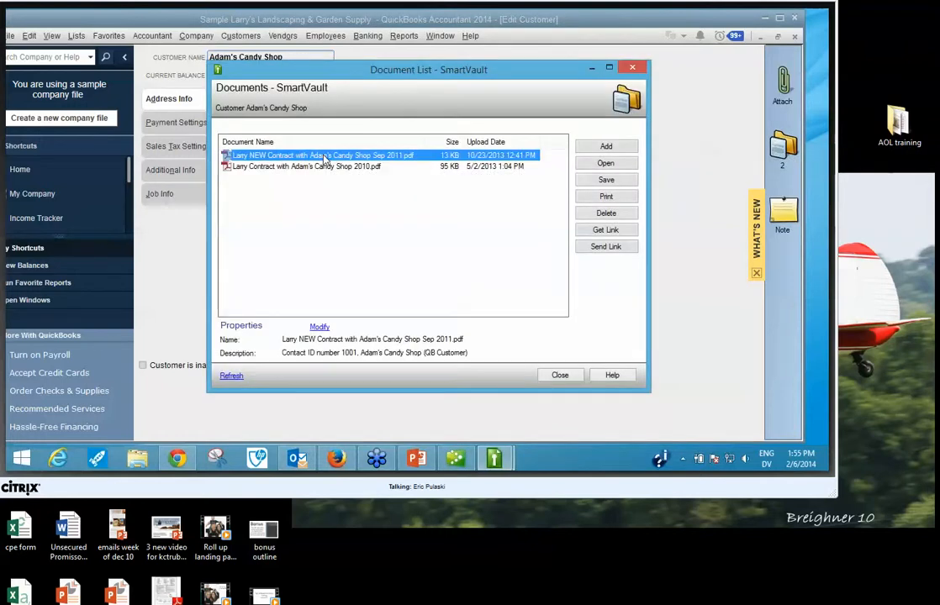
{"action": "double_click", "coordinate": [325, 158]}
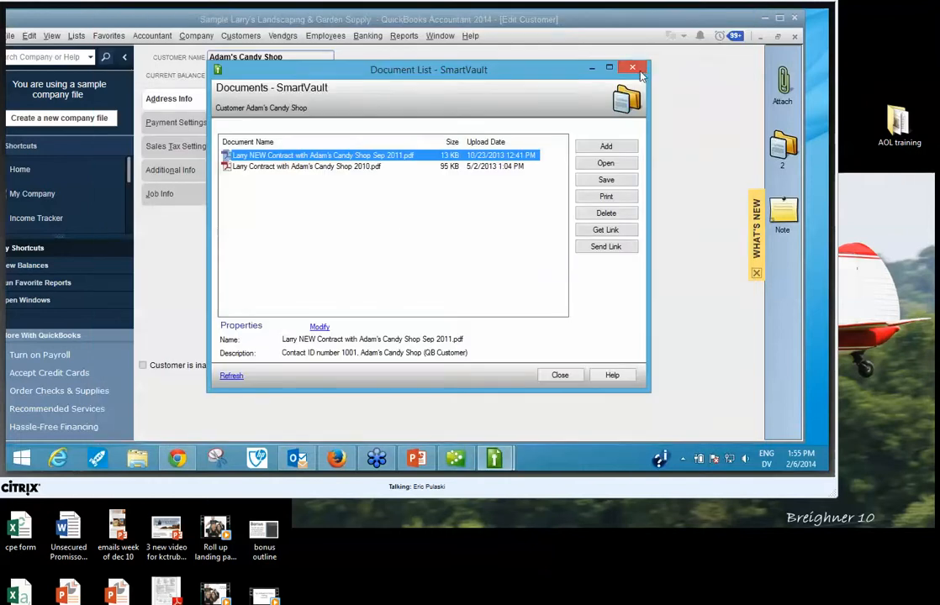
{"action": "left_click", "coordinate": [733, 17]}
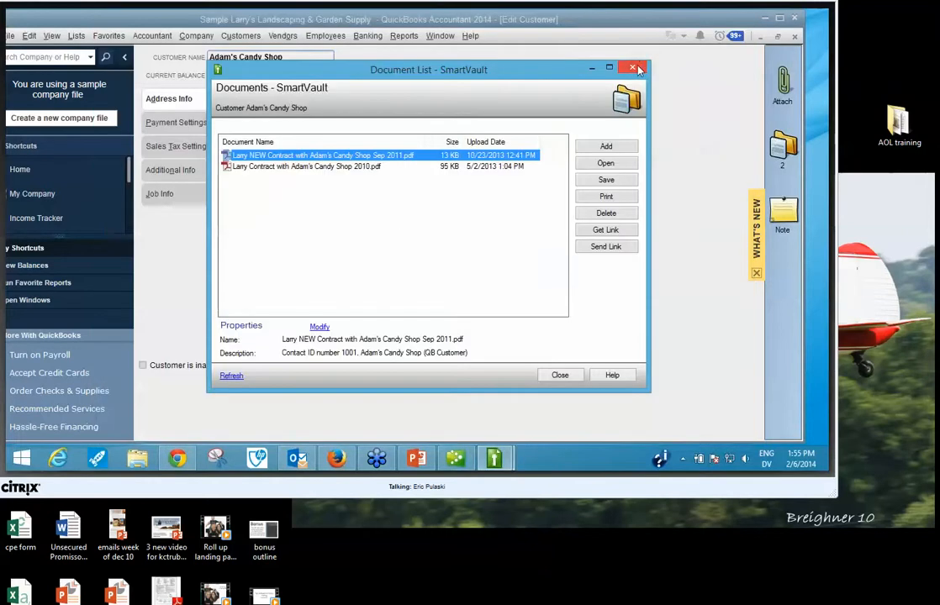
{"action": "left_click", "coordinate": [639, 68]}
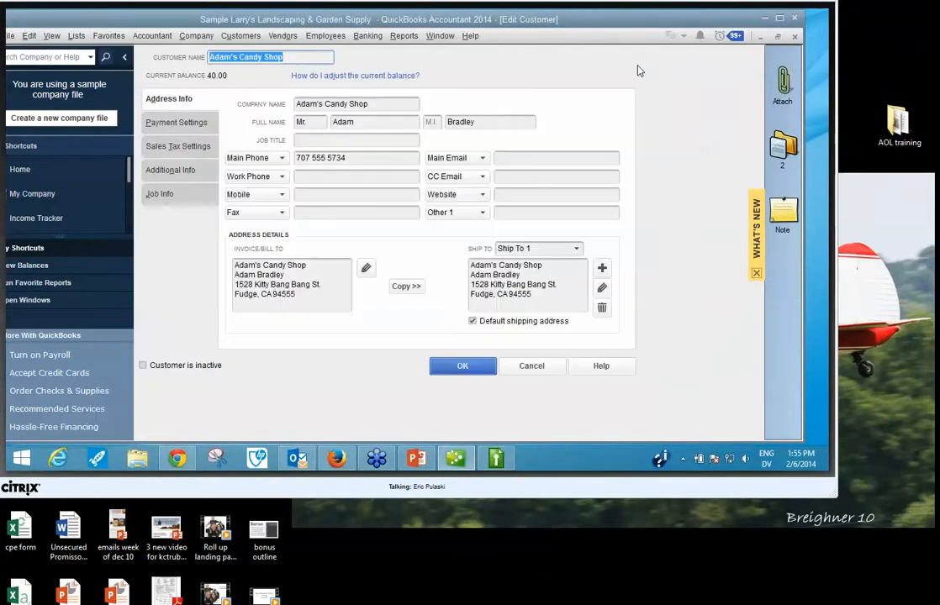
Step: Switch to the open Checking account record, view its list of attached bank statements and close the list
{"action": "left_click", "coordinate": [450, 39]}
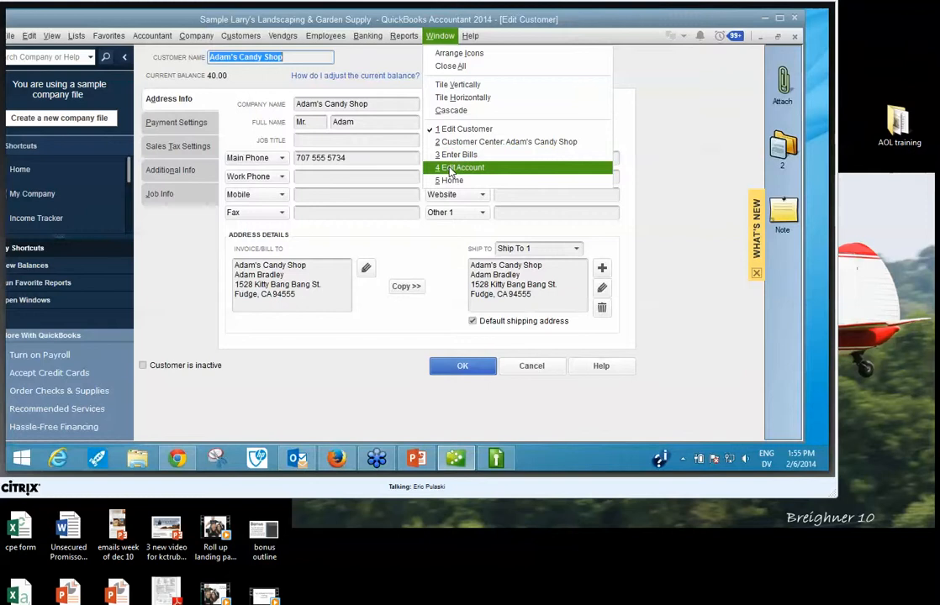
{"action": "left_click", "coordinate": [488, 167]}
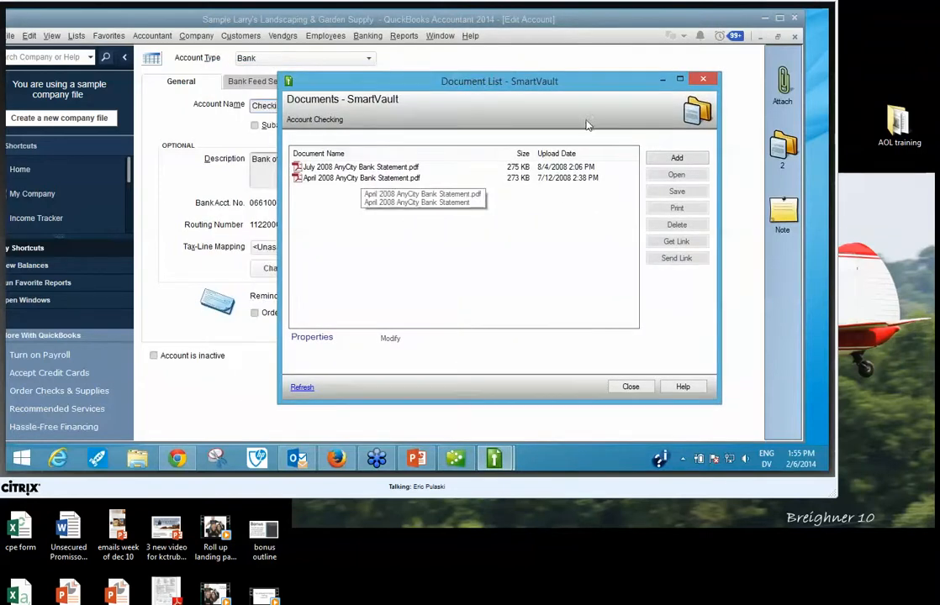
{"action": "left_click", "coordinate": [701, 80]}
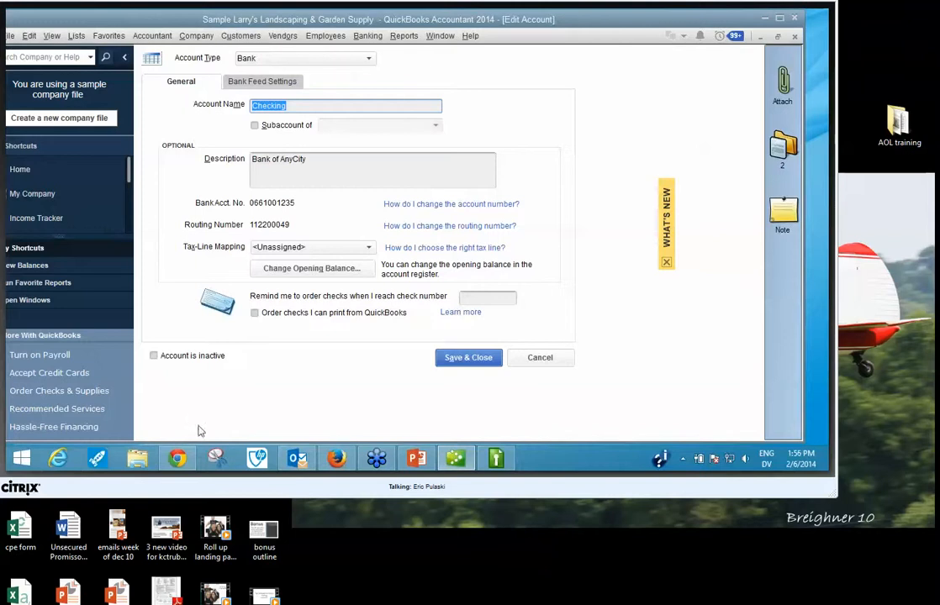
Step: Switch to Outlook, shrink its window from full screen, and read and close the Accounting Adjustment for Insurance Rider email
{"action": "left_click", "coordinate": [293, 466]}
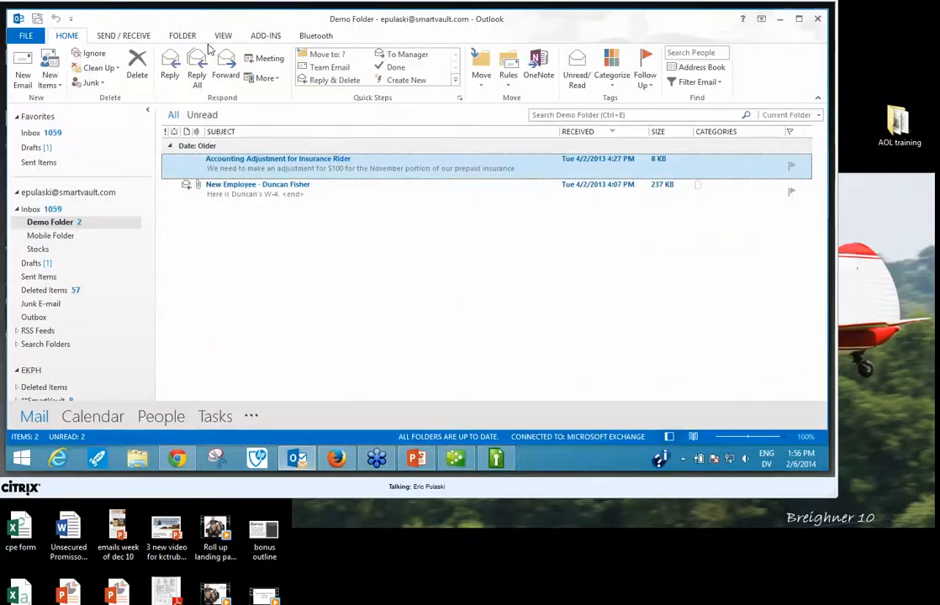
{"action": "left_click_drag", "start_coordinate": [212, 24], "coordinate": [213, 55]}
{"action": "double_click", "coordinate": [227, 195]}
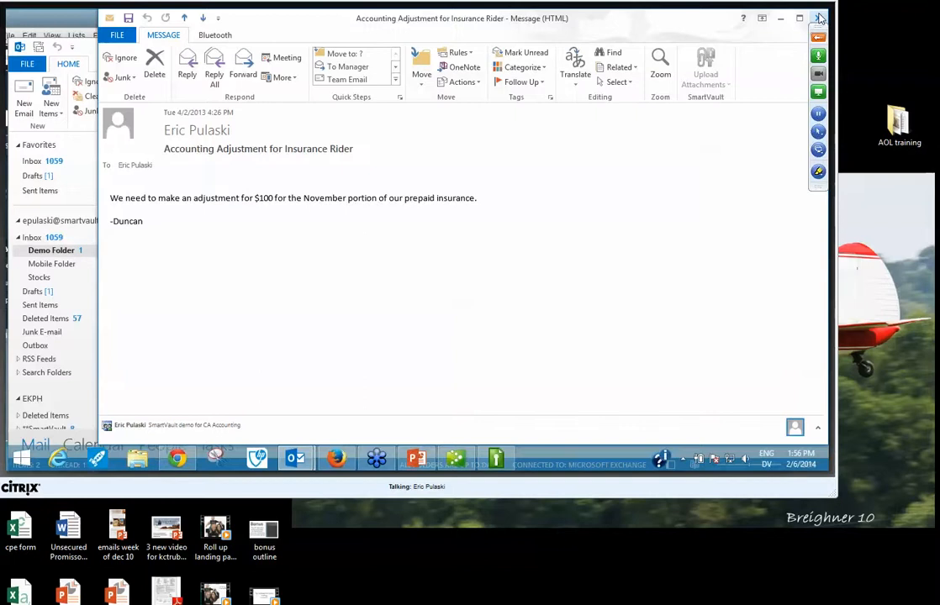
{"action": "left_click", "coordinate": [821, 19]}
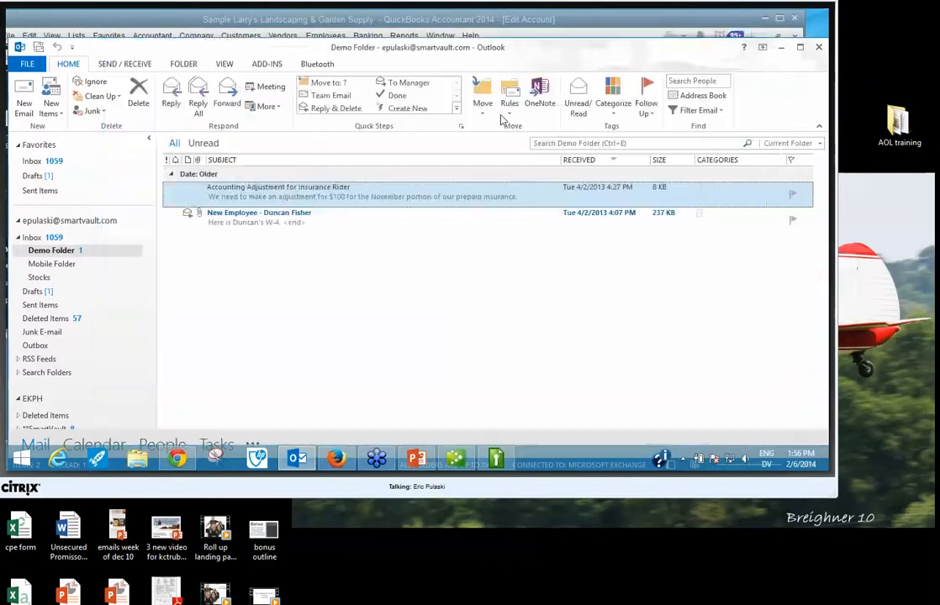
Step: Open the 11/30/2007 insurance rider general journal entry in QuickBooks and attach the Accounting Adjustment for Insurance Rider email from Outlook
{"action": "left_click", "coordinate": [418, 16]}
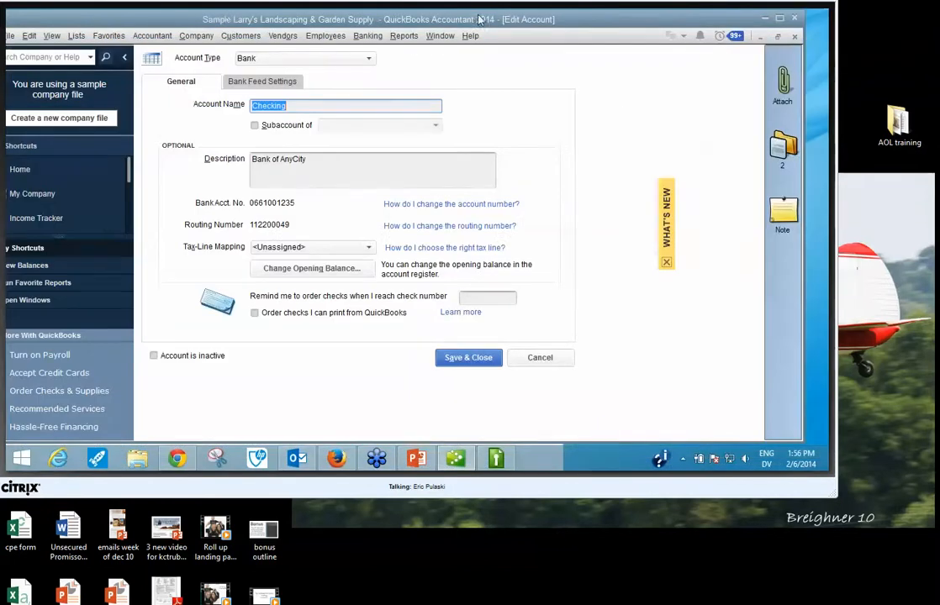
{"action": "left_click", "coordinate": [199, 36]}
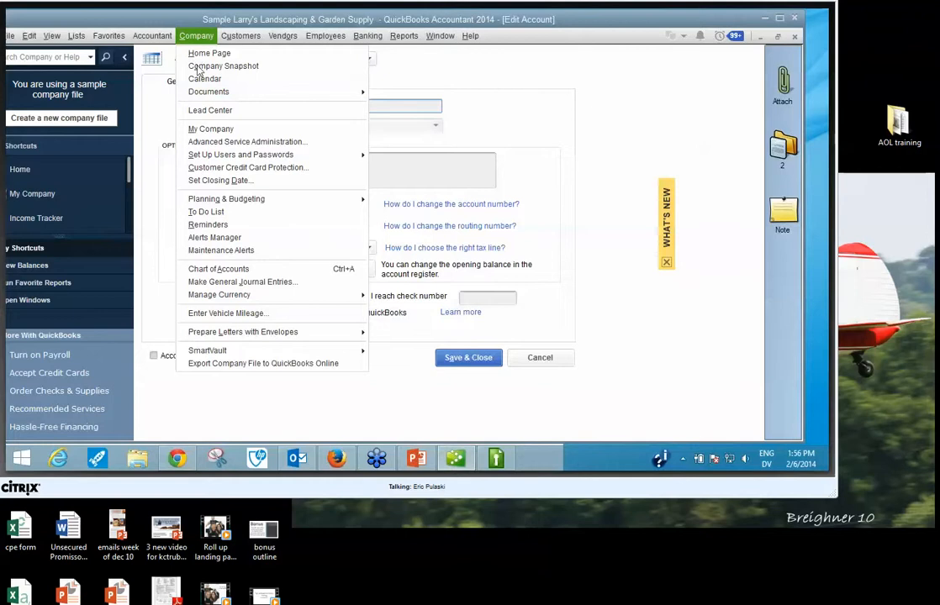
{"action": "left_click", "coordinate": [203, 285]}
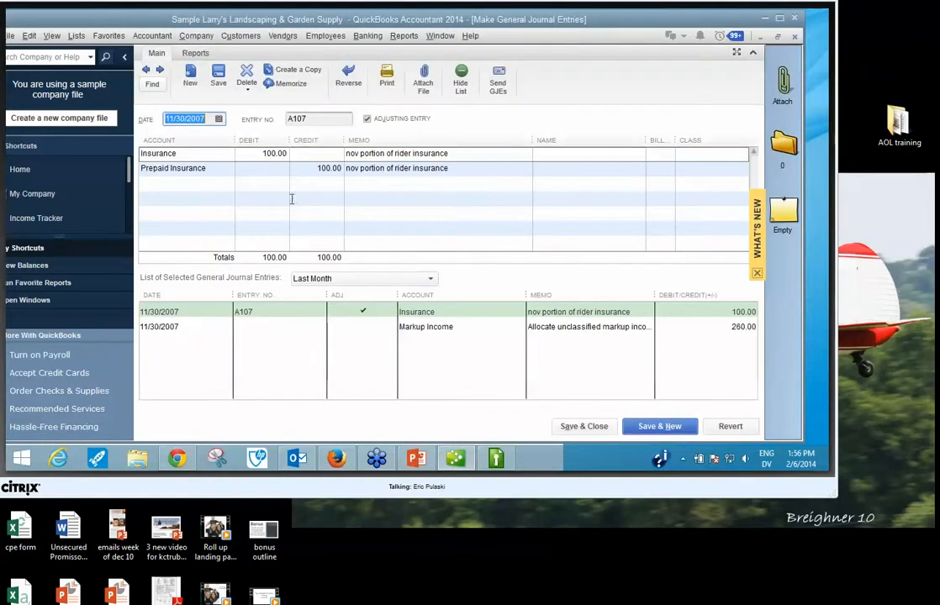
{"action": "left_click", "coordinate": [297, 460]}
{"action": "left_click_drag", "start_coordinate": [143, 298], "coordinate": [786, 256]}
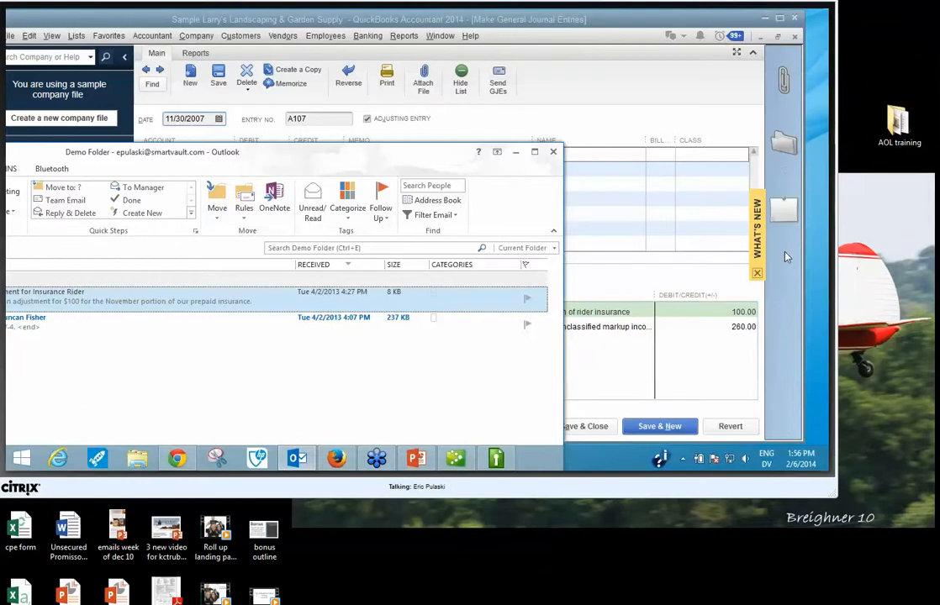
{"action": "left_click", "coordinate": [515, 151]}
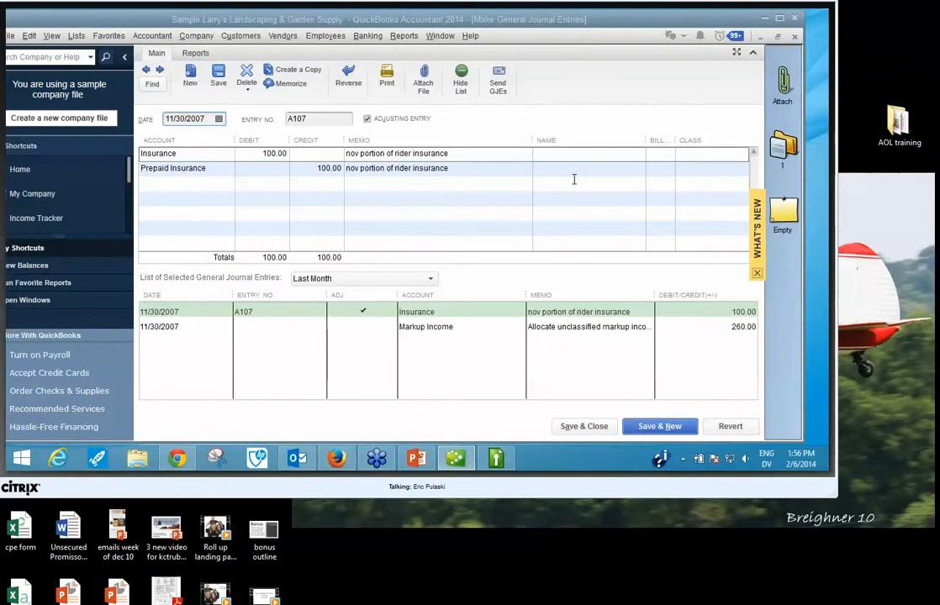
Step: Narrow the QuickBooks window and shift it sideways so that its cut-off shortcuts and menus fit on the screen
{"action": "left_click", "coordinate": [426, 23]}
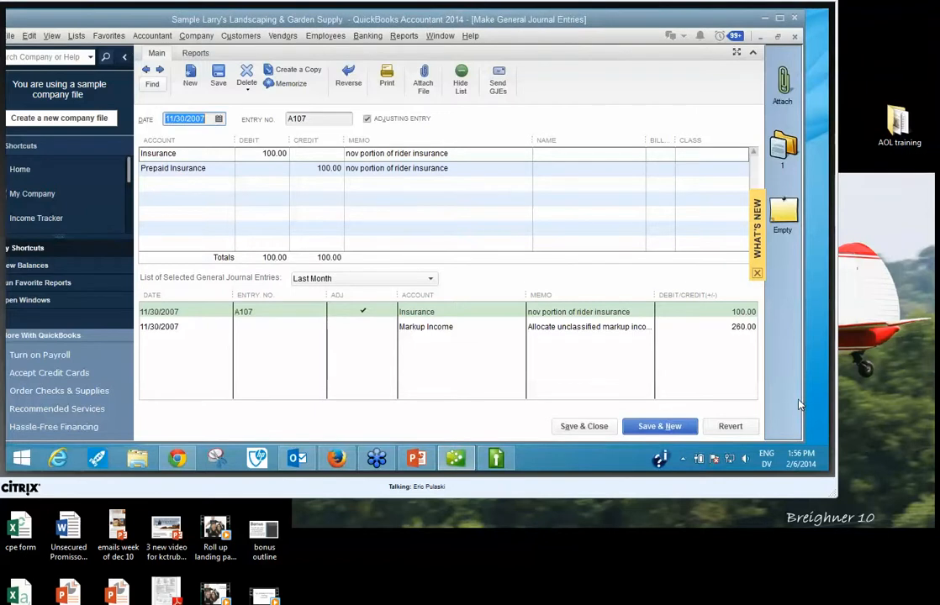
{"action": "left_click_drag", "start_coordinate": [804, 397], "coordinate": [767, 394]}
{"action": "left_click_drag", "start_coordinate": [304, 21], "coordinate": [331, 21]}
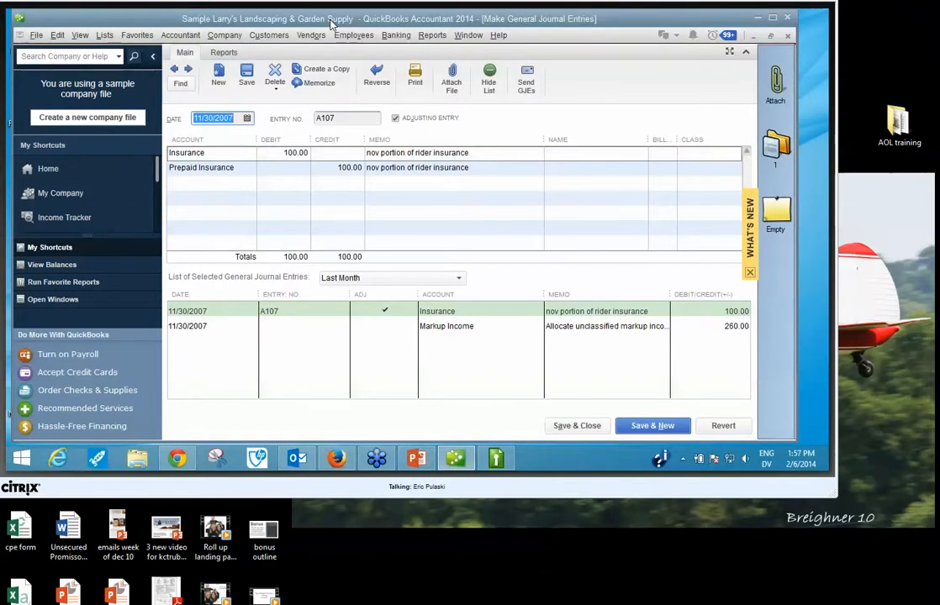
Step: Run the Profit & Loss Standard report and set its date range to Last Month
{"action": "left_click", "coordinate": [429, 37]}
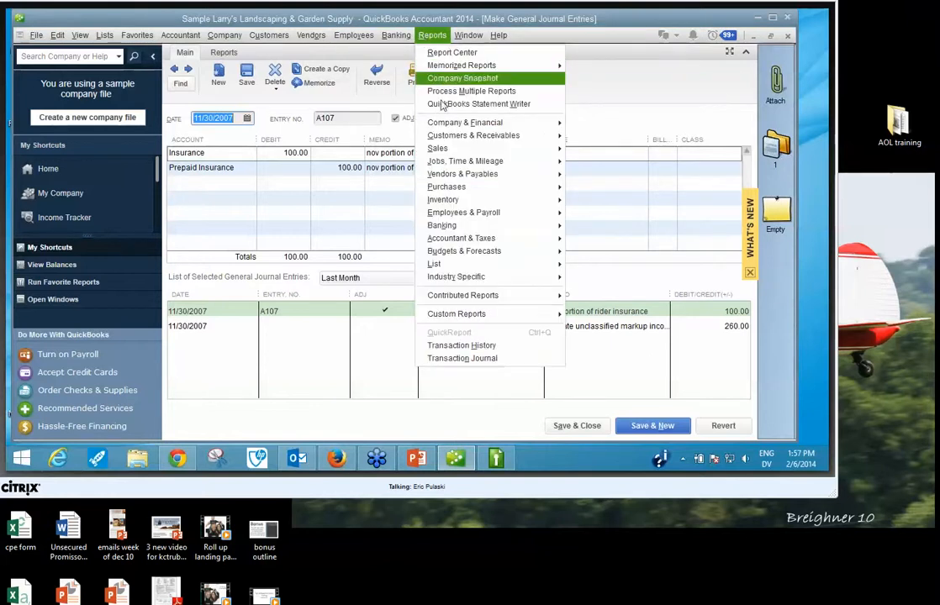
{"action": "mouse_move", "coordinate": [441, 124]}
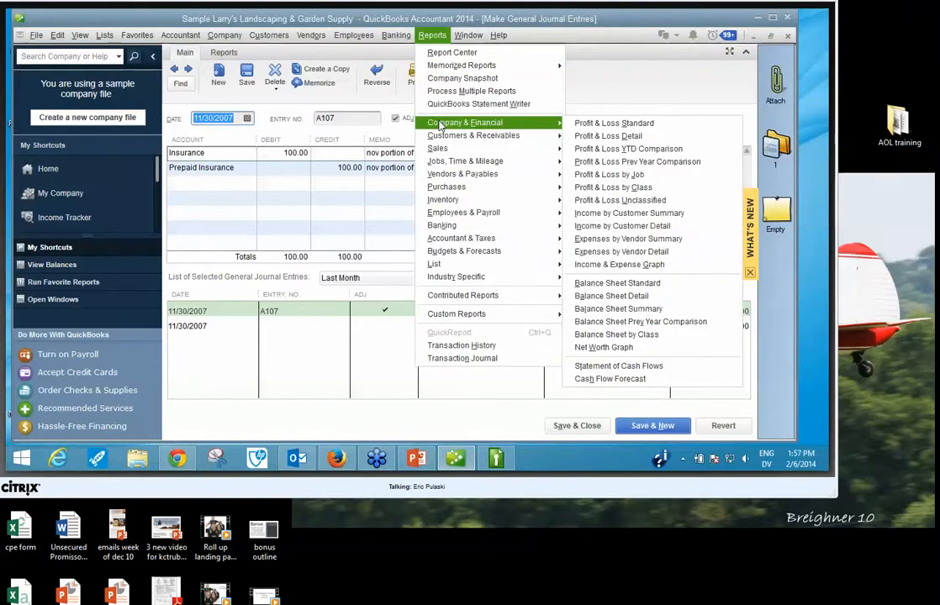
{"action": "left_click", "coordinate": [598, 125]}
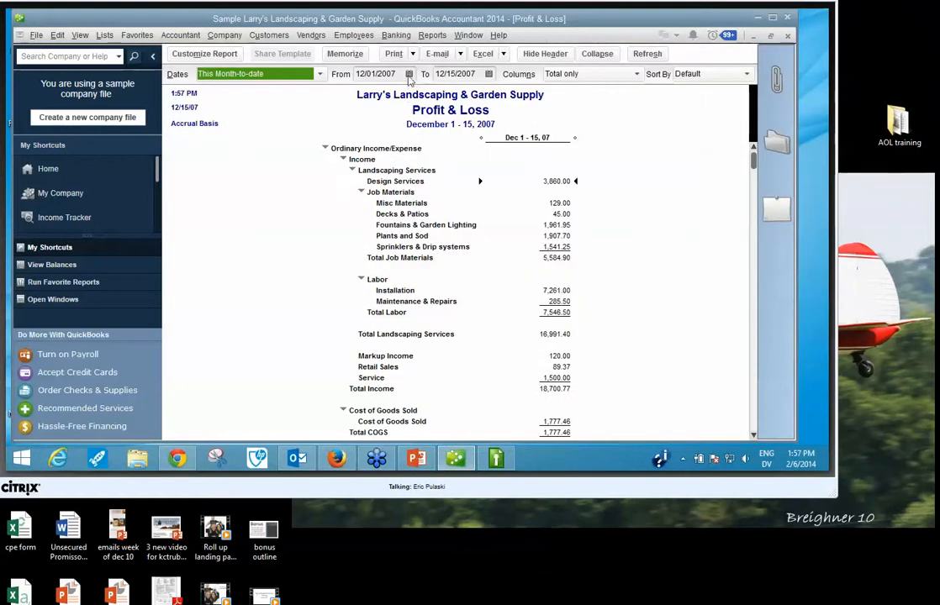
{"action": "left_click", "coordinate": [288, 73]}
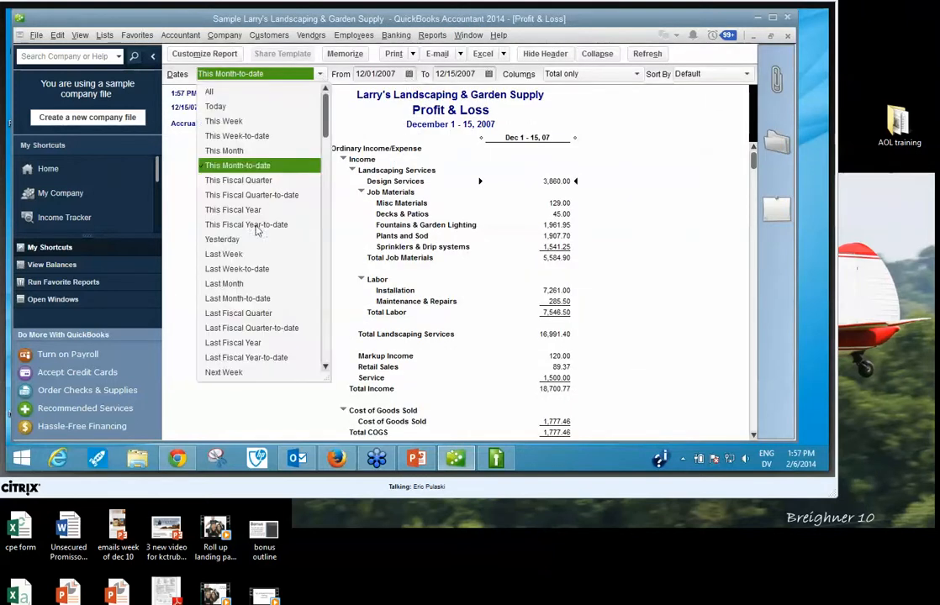
{"action": "left_click", "coordinate": [223, 284]}
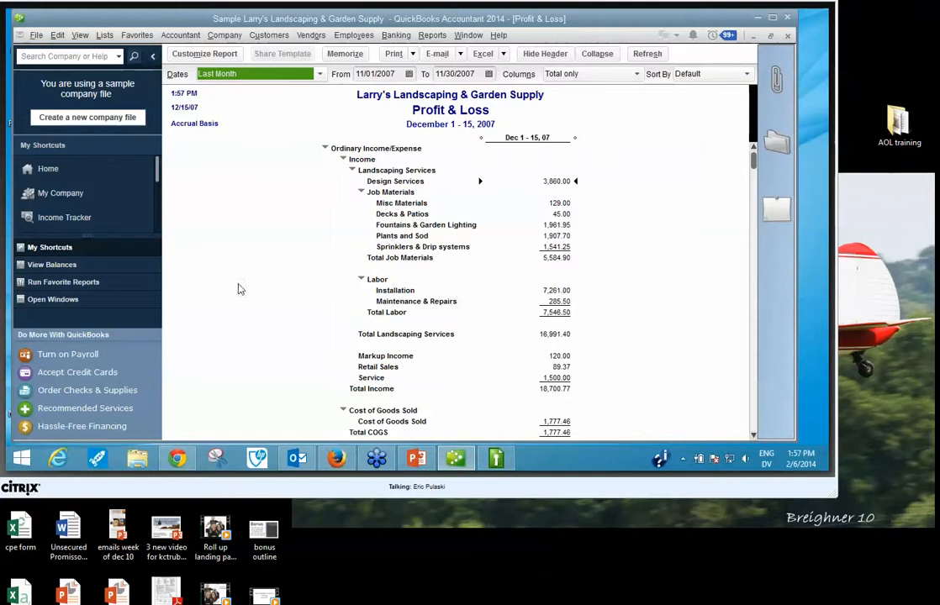
Step: Print the report to the PDF Complete on PDFC printer and choose the 2013 Financial Statements folder as the save location
{"action": "left_click", "coordinate": [395, 53]}
{"action": "left_click", "coordinate": [405, 72]}
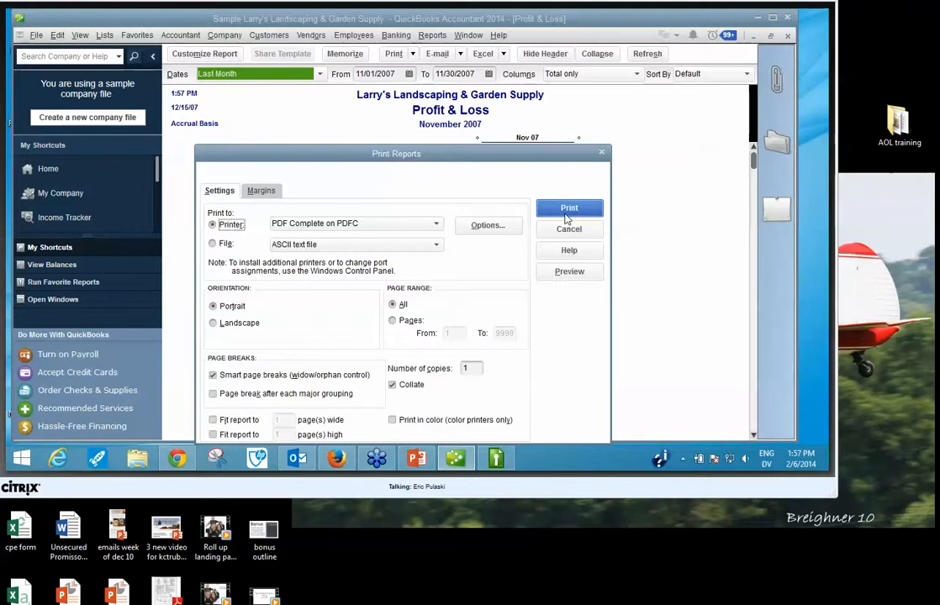
{"action": "left_click", "coordinate": [568, 210]}
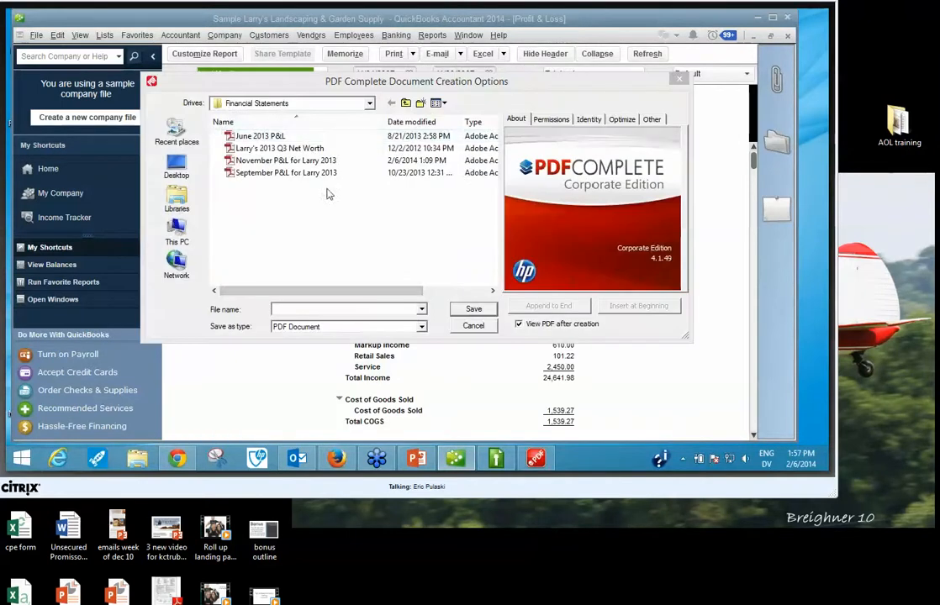
{"action": "left_click", "coordinate": [410, 102]}
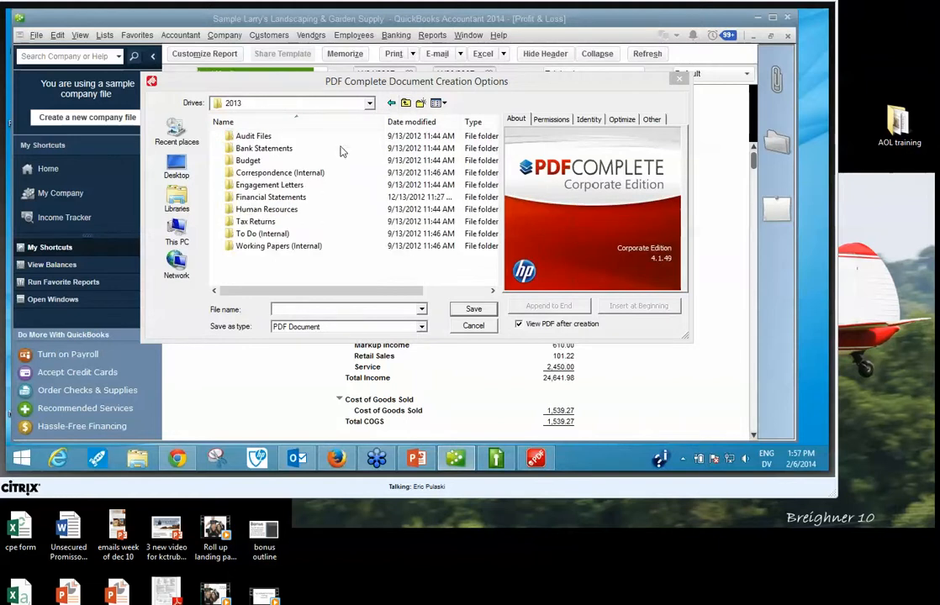
{"action": "double_click", "coordinate": [277, 199]}
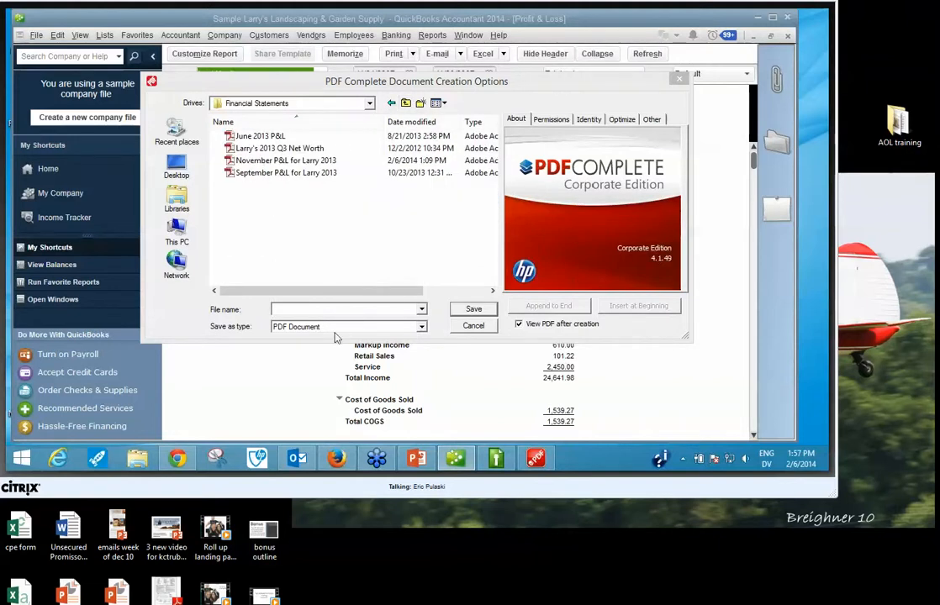
Step: Save the PDF as December P&L for Larry 2013, basing the name on the existing November file
{"action": "left_click", "coordinate": [314, 160]}
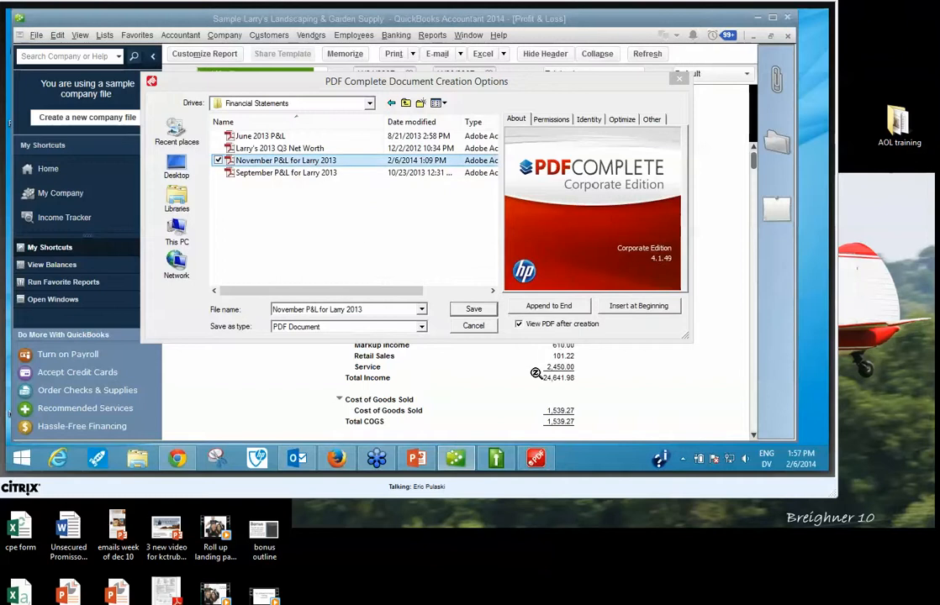
{"action": "double_click", "coordinate": [289, 310]}
{"action": "type", "text": "Decem"}
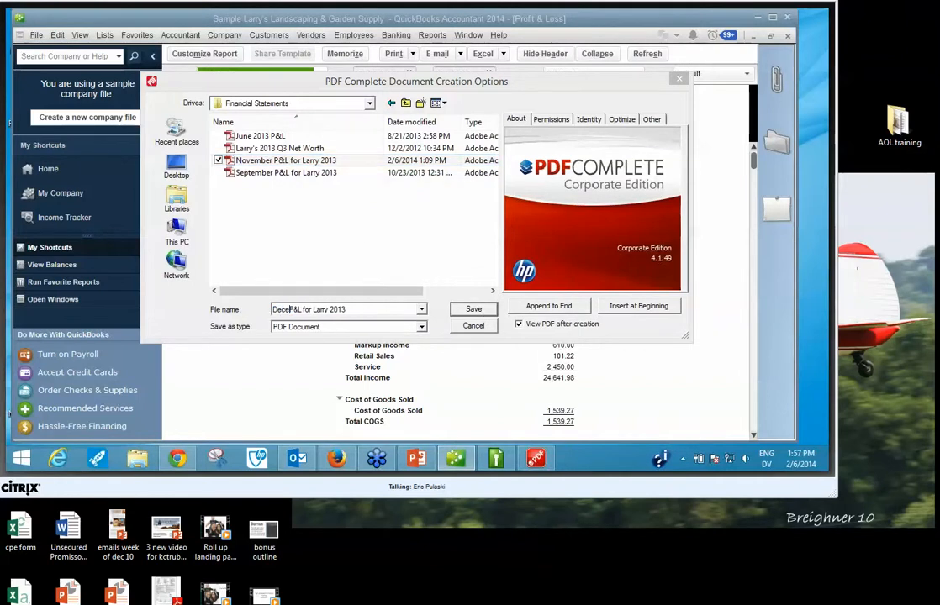
{"action": "type", "text": "ber"}
{"action": "key", "text": "Return"}
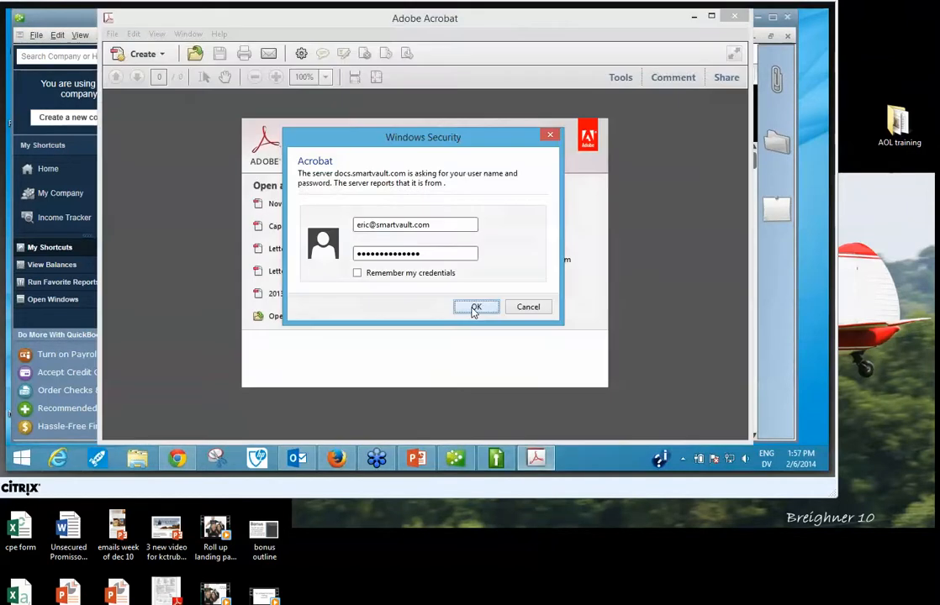
Step: Confirm the SmartVault server sign-in and view the saved Profit & Loss PDF, skipping the preparation for reading
{"action": "left_click", "coordinate": [476, 308]}
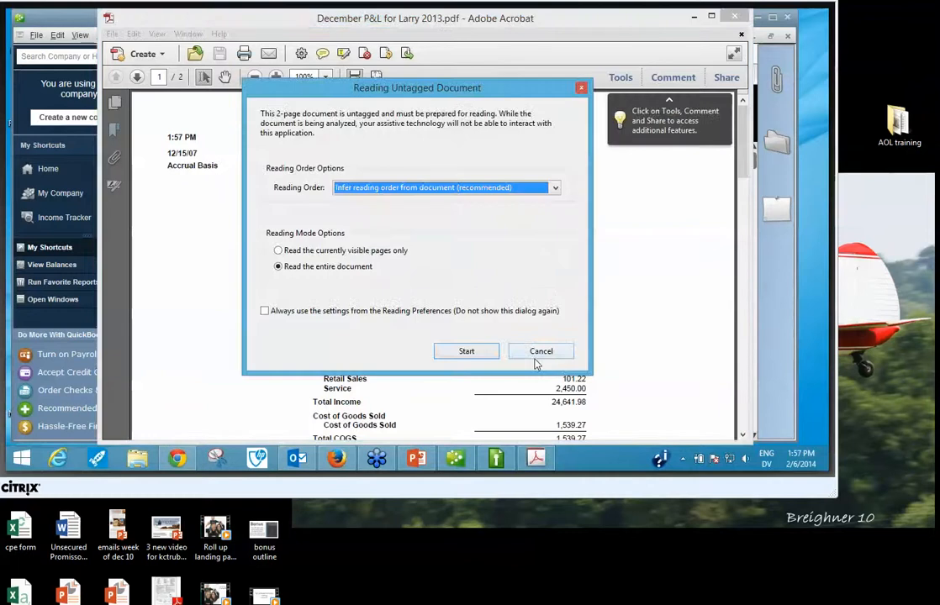
{"action": "left_click", "coordinate": [541, 352]}
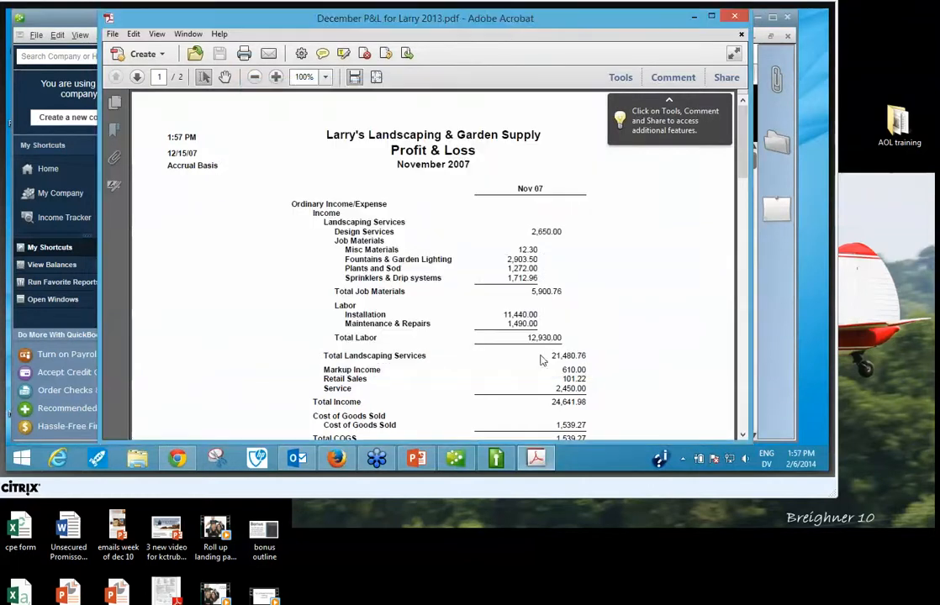
Step: Close the Profit & Loss PDF, minimize QuickBooks and the SmartVault Inbox, and switch to the SmartVault portal in Chrome
{"action": "double_click", "coordinate": [473, 28]}
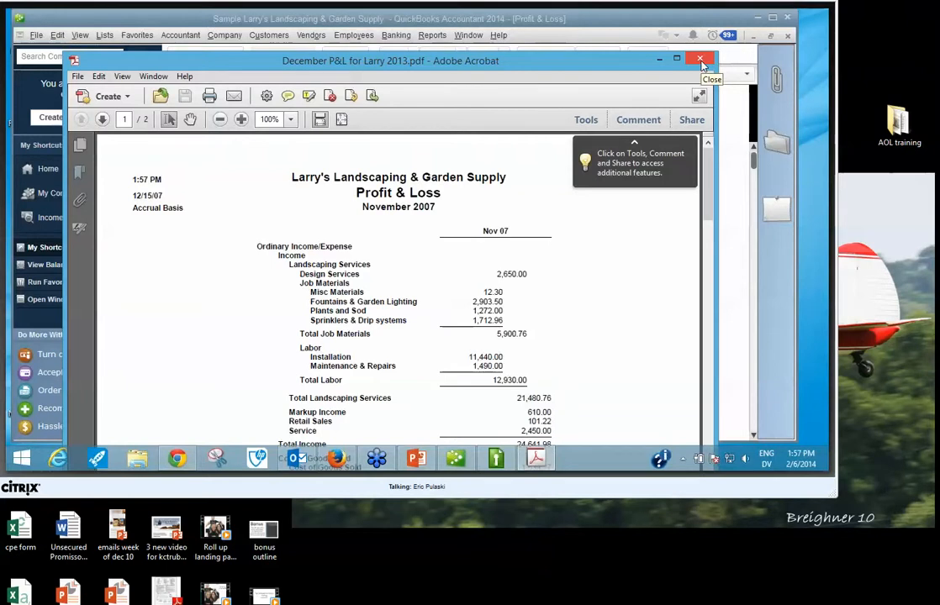
{"action": "left_click", "coordinate": [699, 60]}
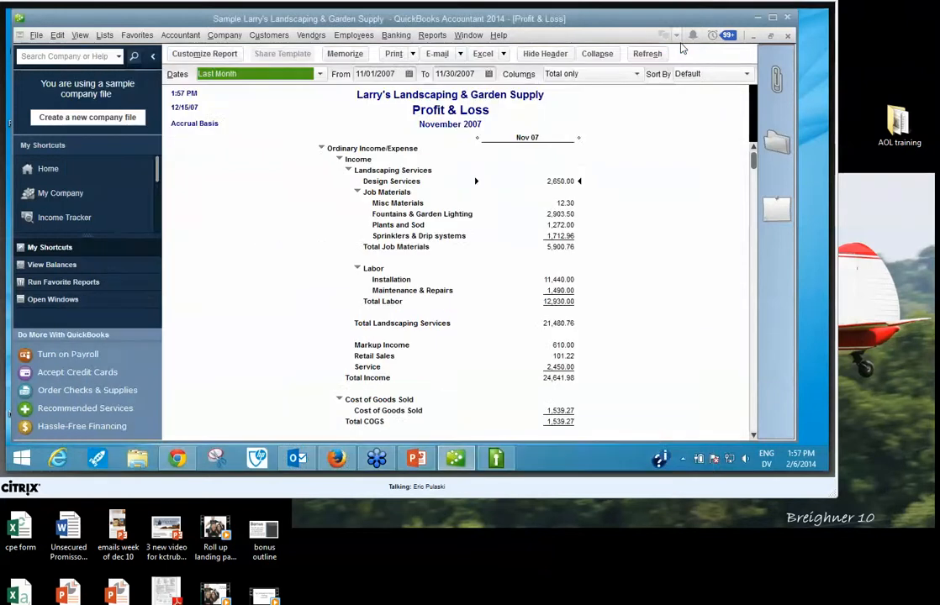
{"action": "left_click", "coordinate": [754, 19]}
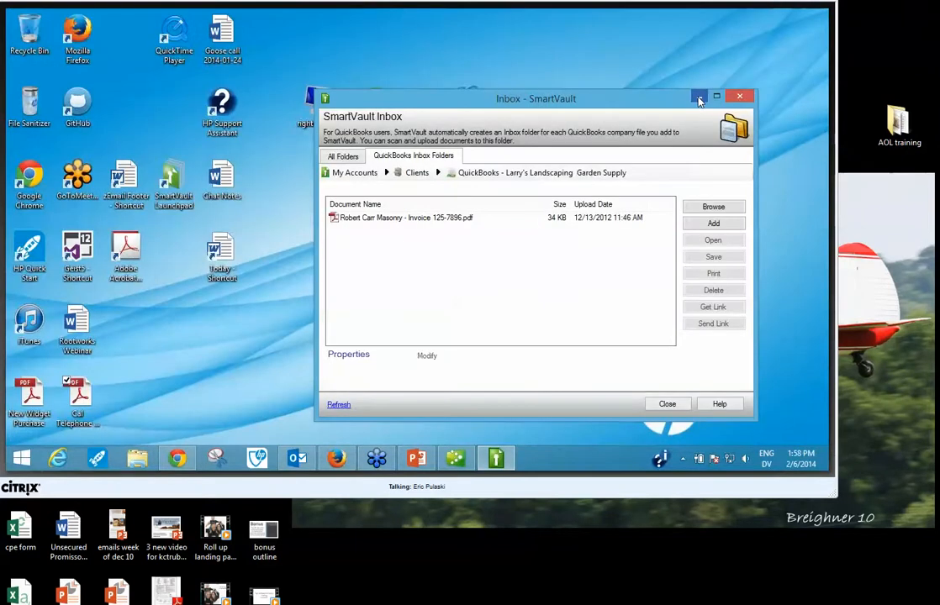
{"action": "left_click", "coordinate": [698, 99]}
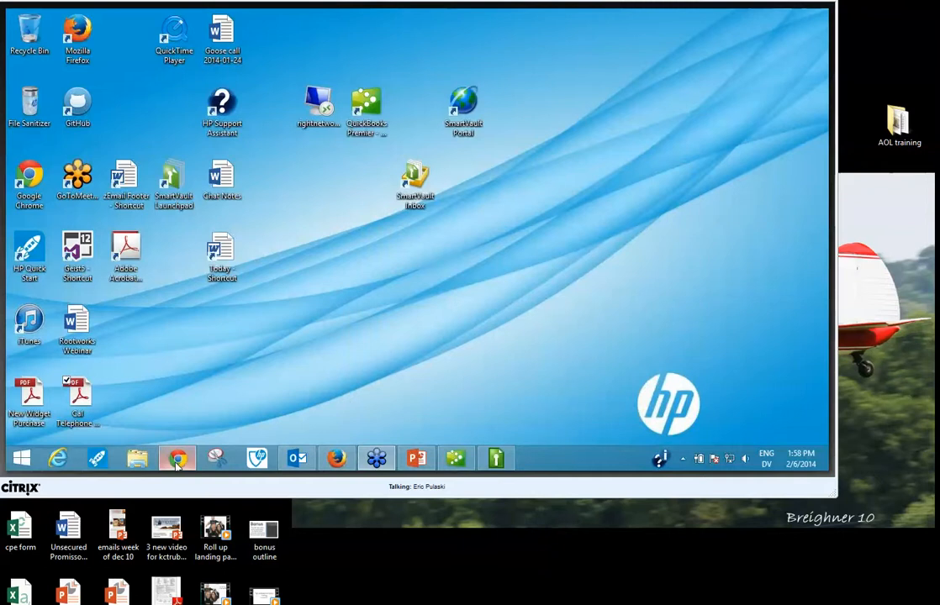
{"action": "left_click", "coordinate": [176, 462]}
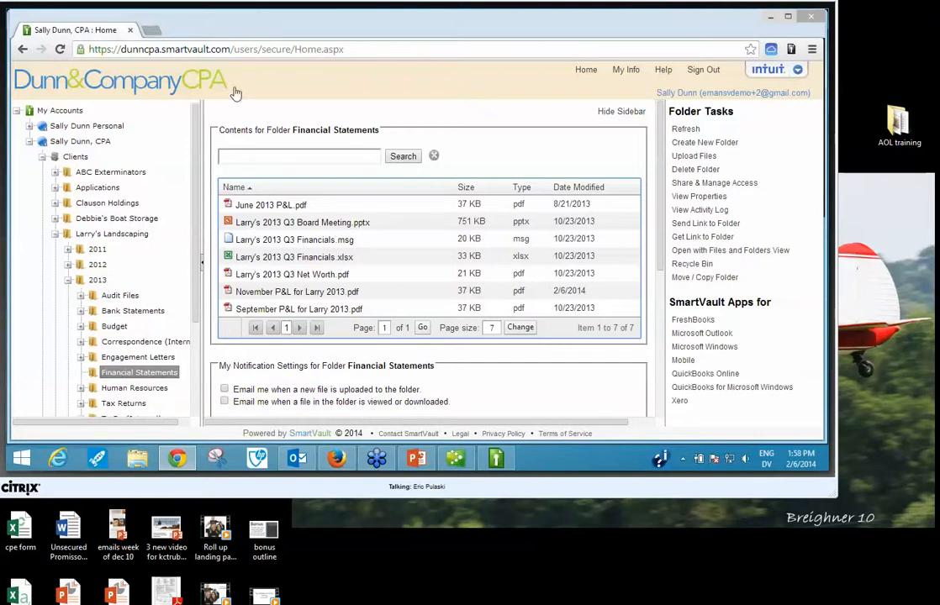
Step: Collapse and re-expand Clients and Larry's Landscaping in the folder tree, and reload the 2013 Financial Statements folder
{"action": "left_click", "coordinate": [50, 157]}
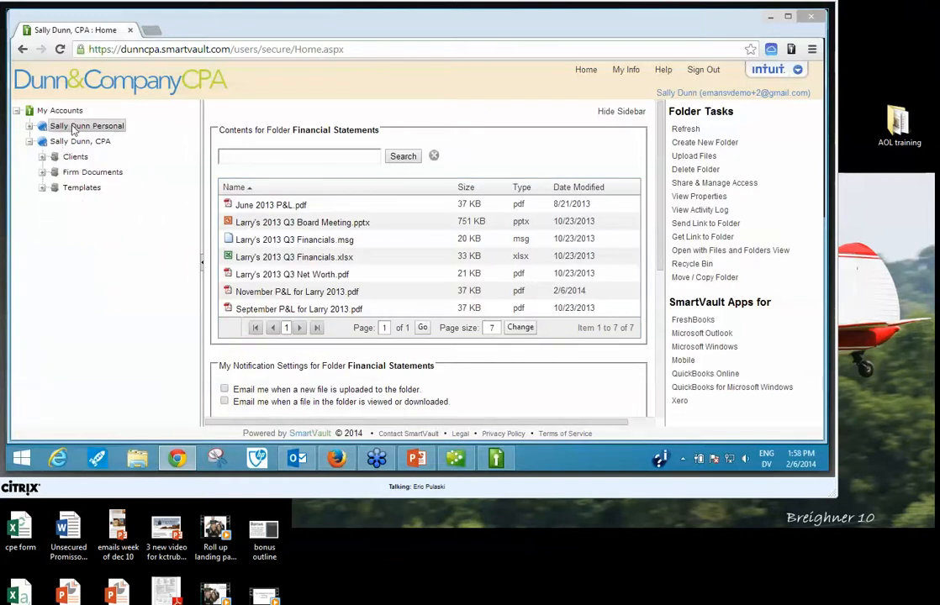
{"action": "left_click", "coordinate": [42, 158]}
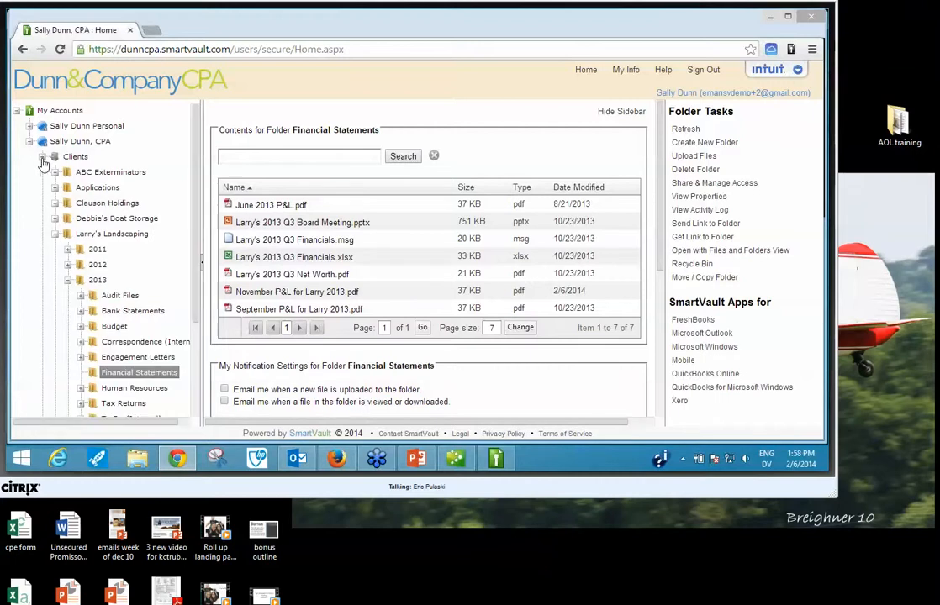
{"action": "left_click", "coordinate": [54, 234]}
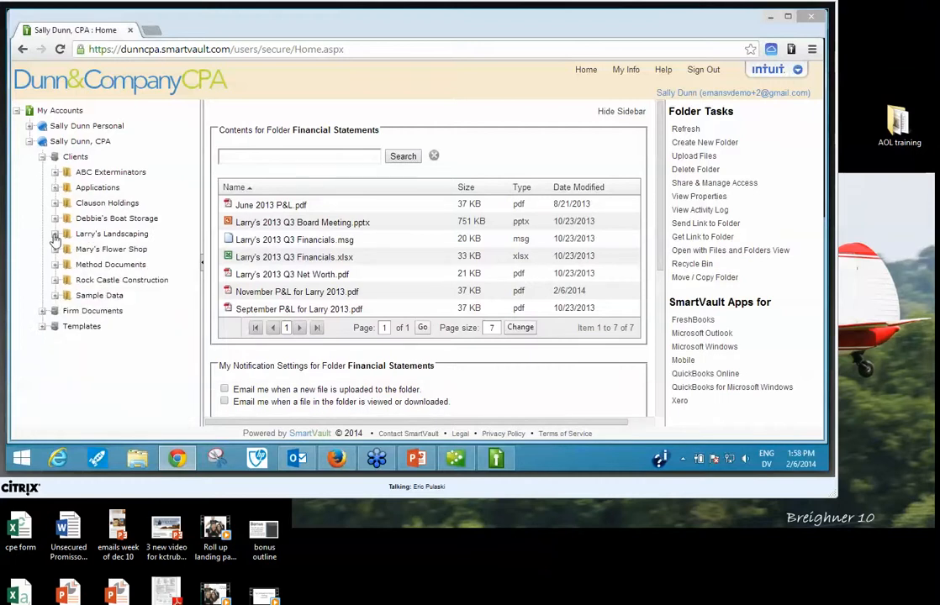
{"action": "left_click", "coordinate": [55, 236]}
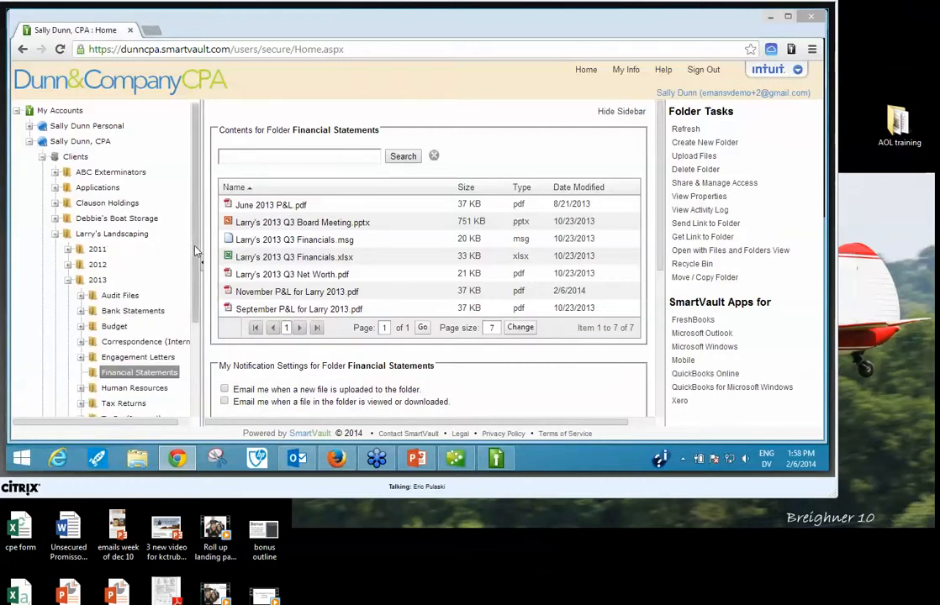
{"action": "scroll", "coordinate": [195, 259], "scroll_direction": "down", "scroll_amount": 2}
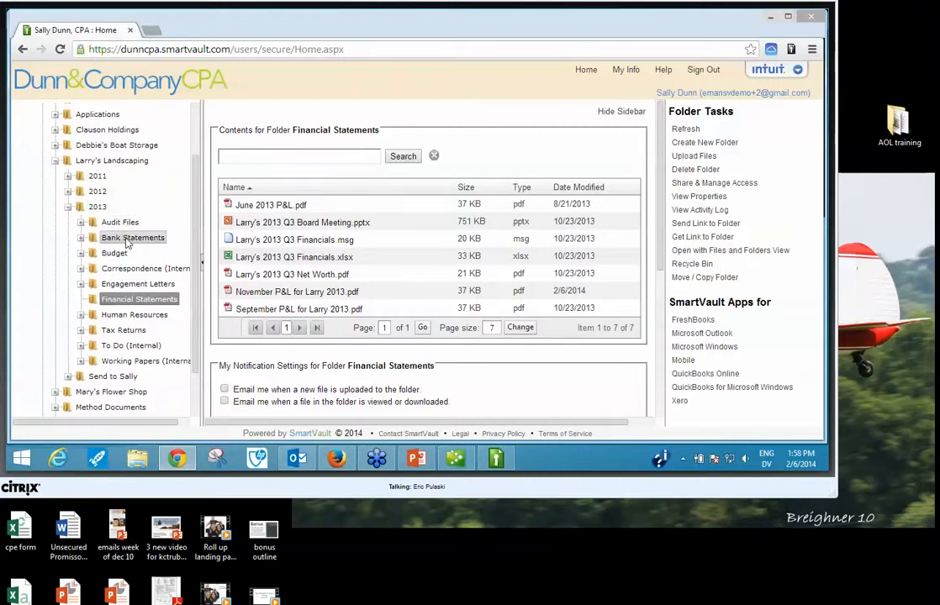
{"action": "left_click", "coordinate": [110, 301]}
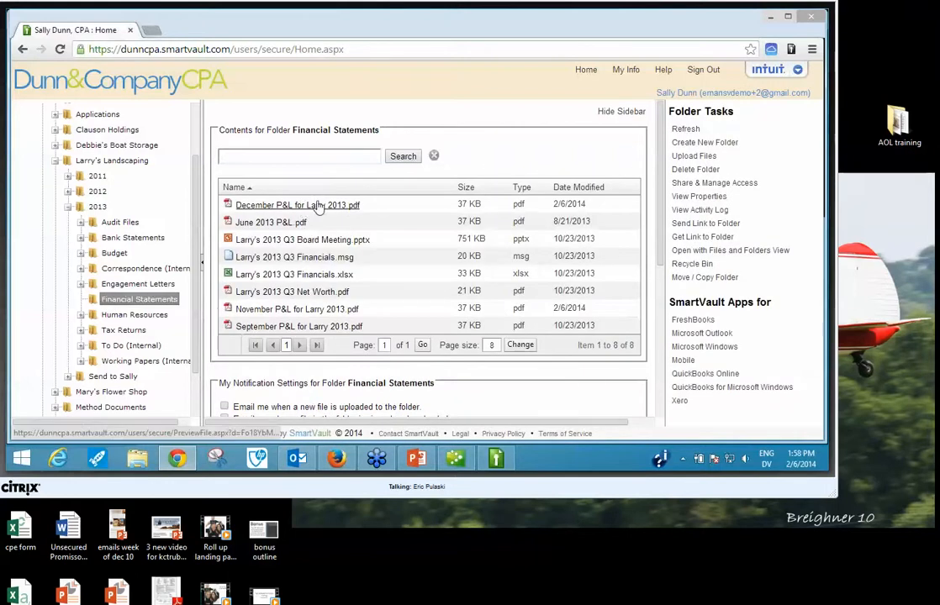
Step: Open the online preview of December P&L for Larry 2013.pdf and look through its first page
{"action": "left_click", "coordinate": [318, 206]}
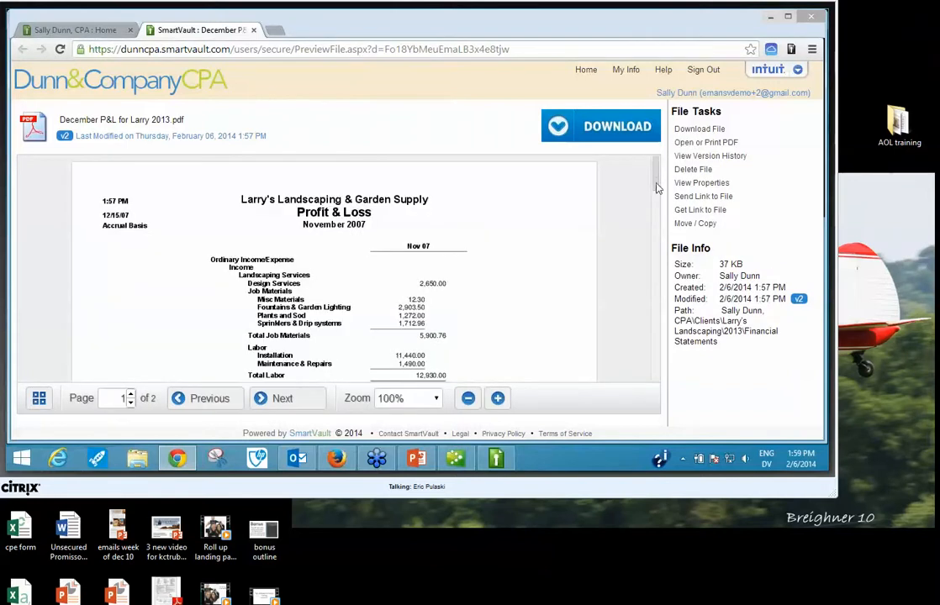
{"action": "left_click_drag", "start_coordinate": [656, 175], "coordinate": [639, 195]}
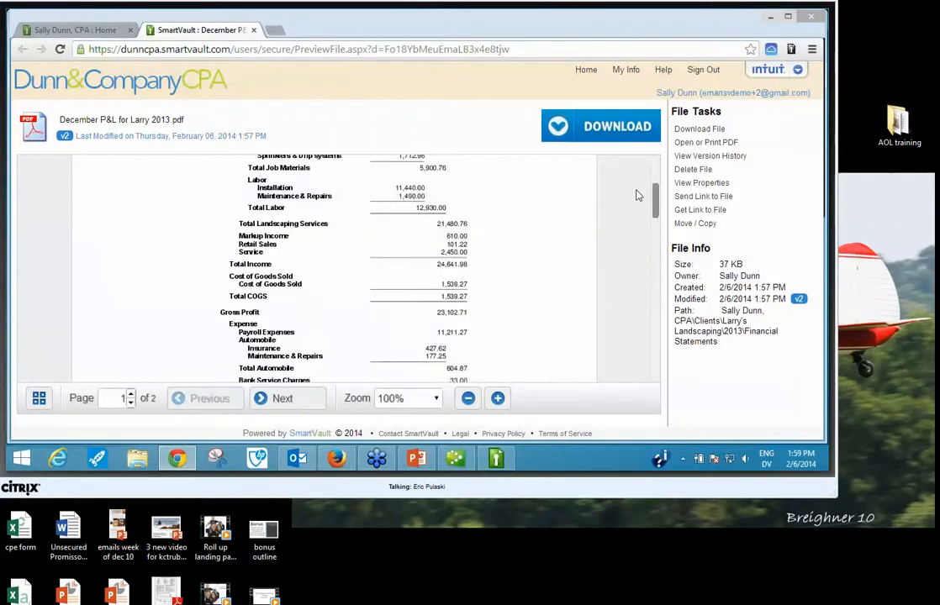
{"action": "scroll", "coordinate": [636, 190], "scroll_direction": "up", "scroll_amount": 3}
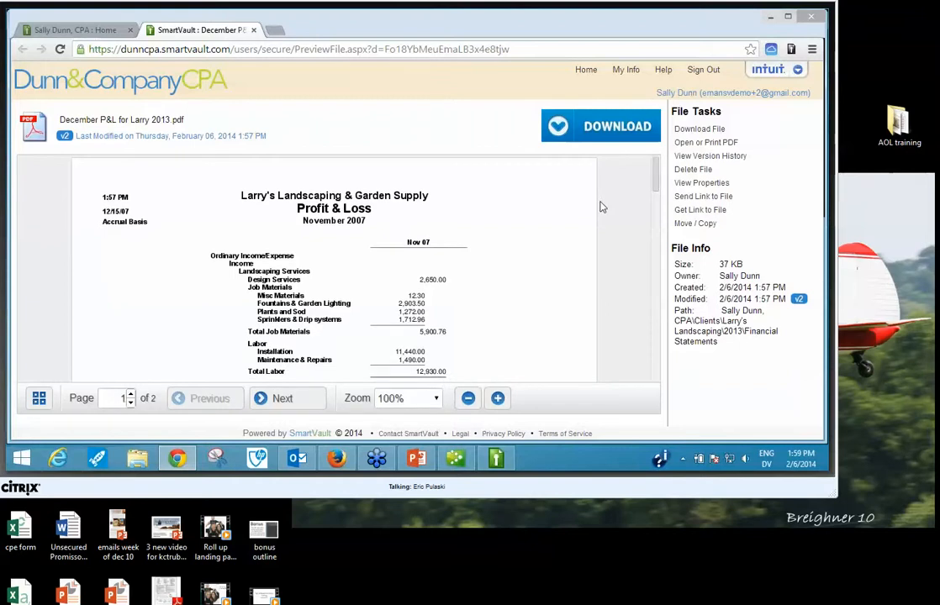
Step: Send the client contact at Larry's Landscaping a link to the document with the personal message "Here is your December P&L!"
{"action": "left_click", "coordinate": [707, 197]}
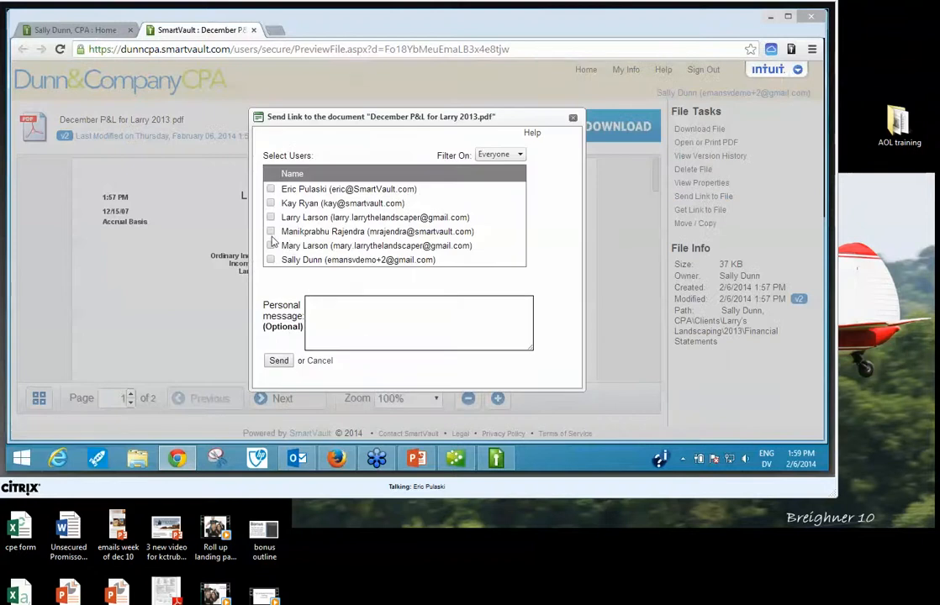
{"action": "left_click", "coordinate": [269, 218]}
{"action": "left_click", "coordinate": [346, 318]}
{"action": "type", "text": "Here is your December P&L!"}
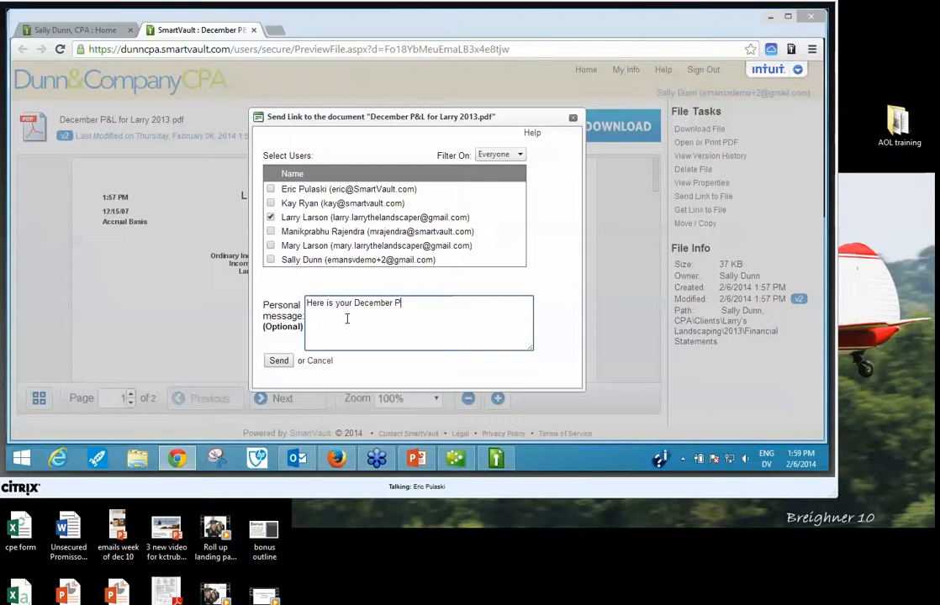
{"action": "left_click", "coordinate": [279, 361]}
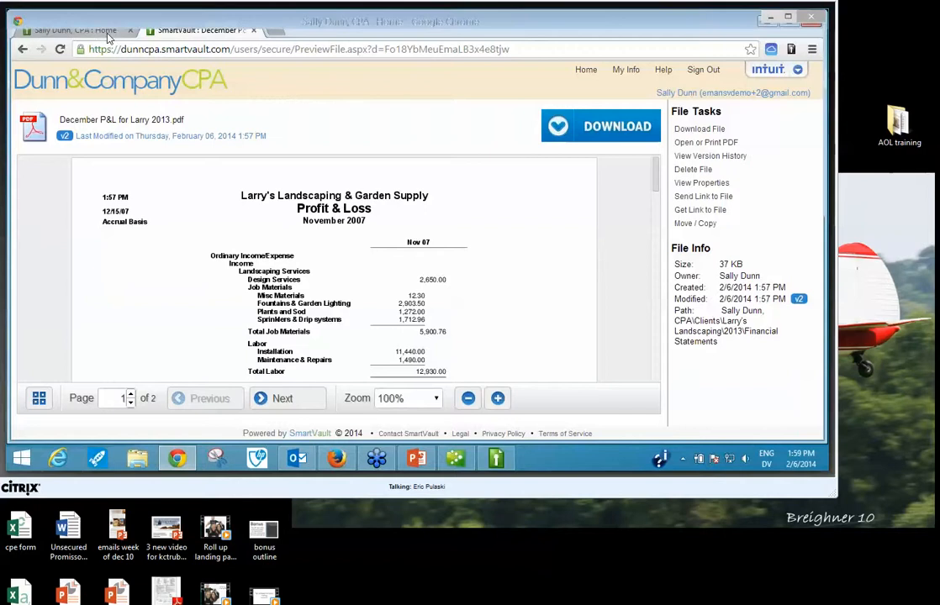
Step: Examine the access and notification settings of the Financial Statements folder, including the client's row, and of the Working Papers (Internal) folder
{"action": "left_click", "coordinate": [76, 30]}
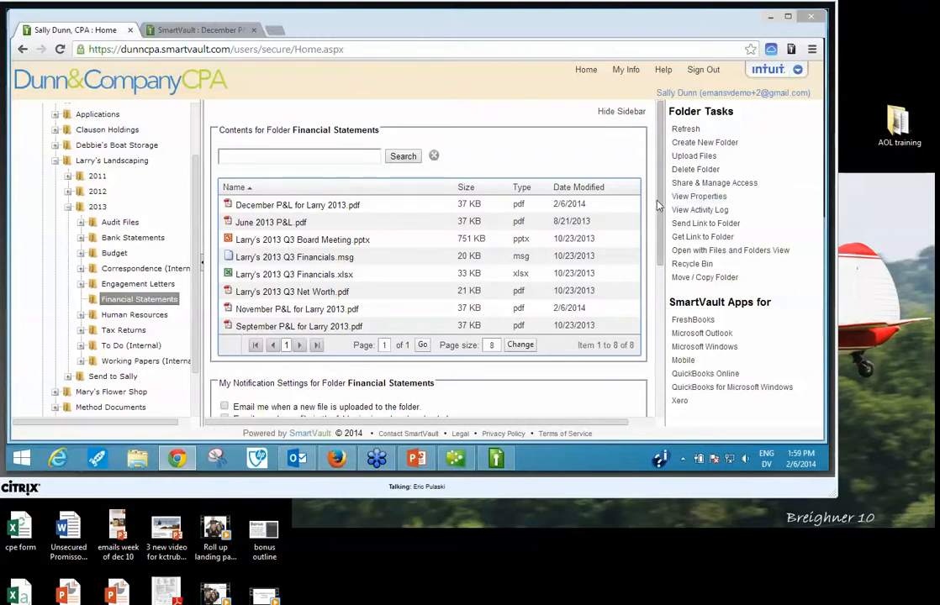
{"action": "scroll", "coordinate": [573, 175], "scroll_direction": "down", "scroll_amount": 3}
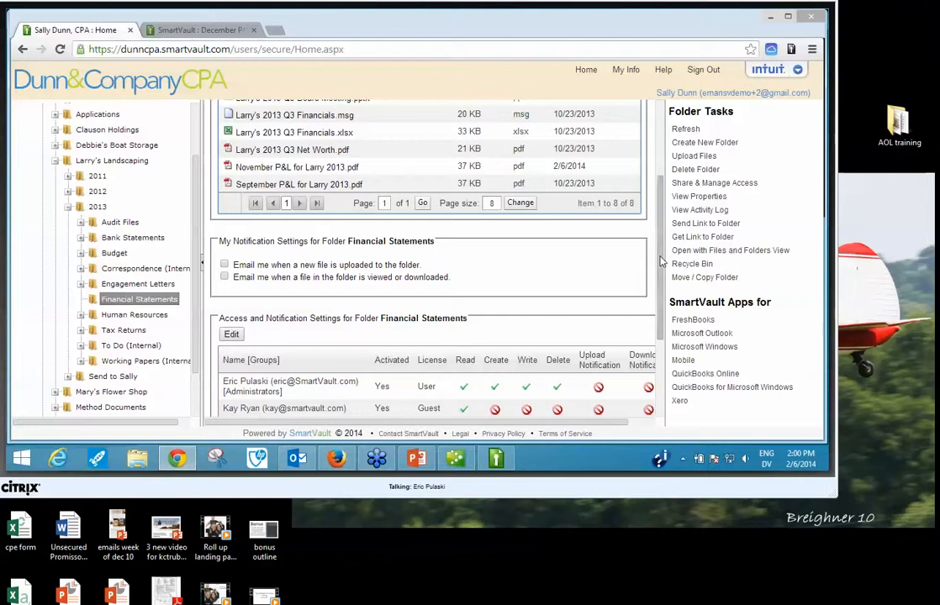
{"action": "scroll", "coordinate": [658, 317], "scroll_direction": "down", "scroll_amount": 1}
{"action": "scroll", "coordinate": [657, 317], "scroll_direction": "down", "scroll_amount": 1}
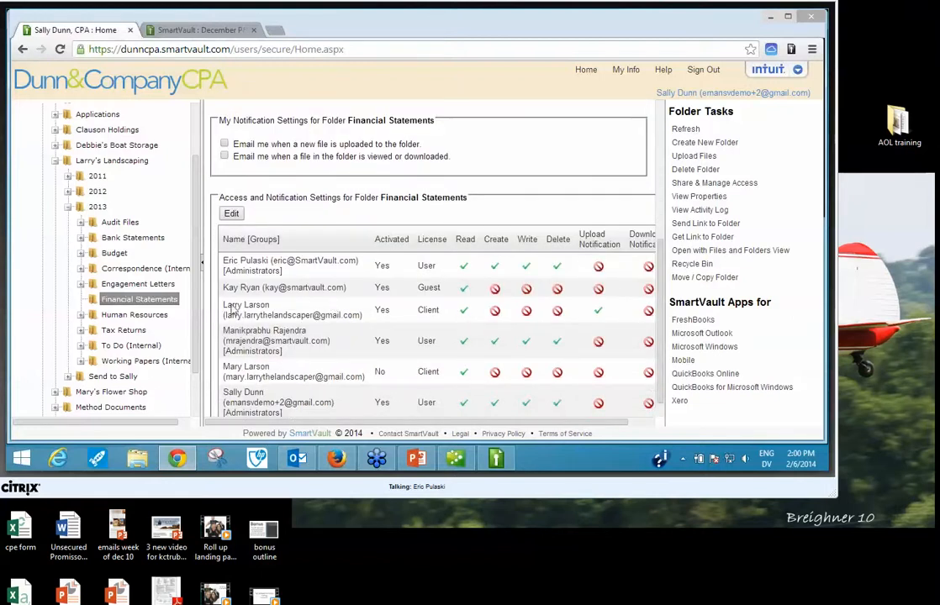
{"action": "left_click_drag", "start_coordinate": [222, 305], "coordinate": [356, 325]}
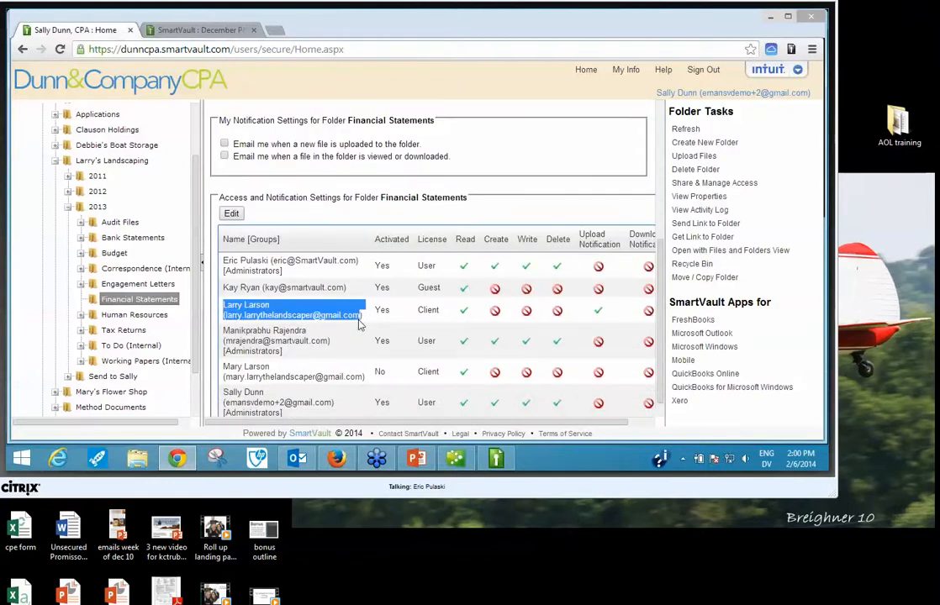
{"action": "left_click", "coordinate": [140, 368]}
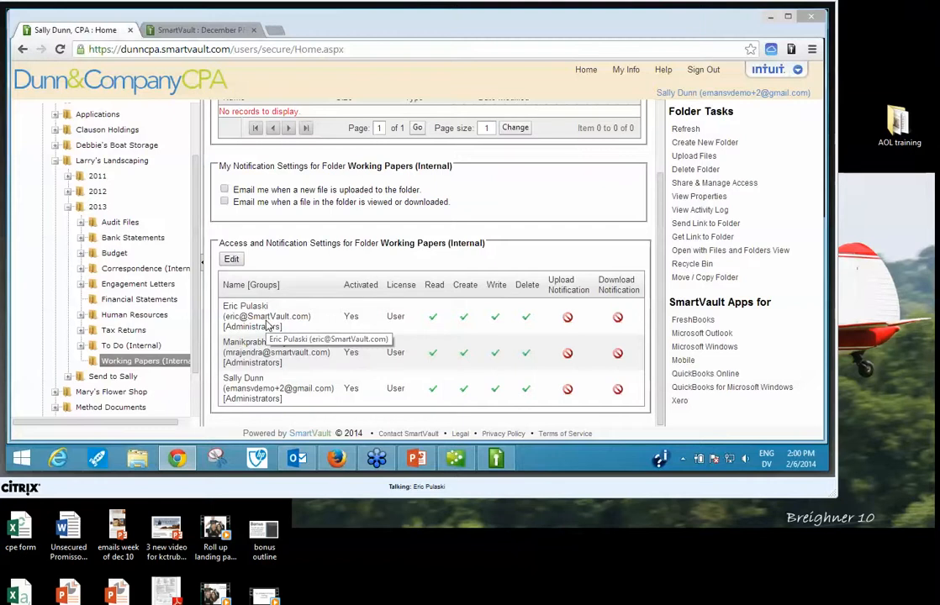
Step: Switch to the client's Gmail inbox in Firefox, refresh it, and open the new email linking to December P&L for Larry 2013.pdf
{"action": "left_click", "coordinate": [773, 15]}
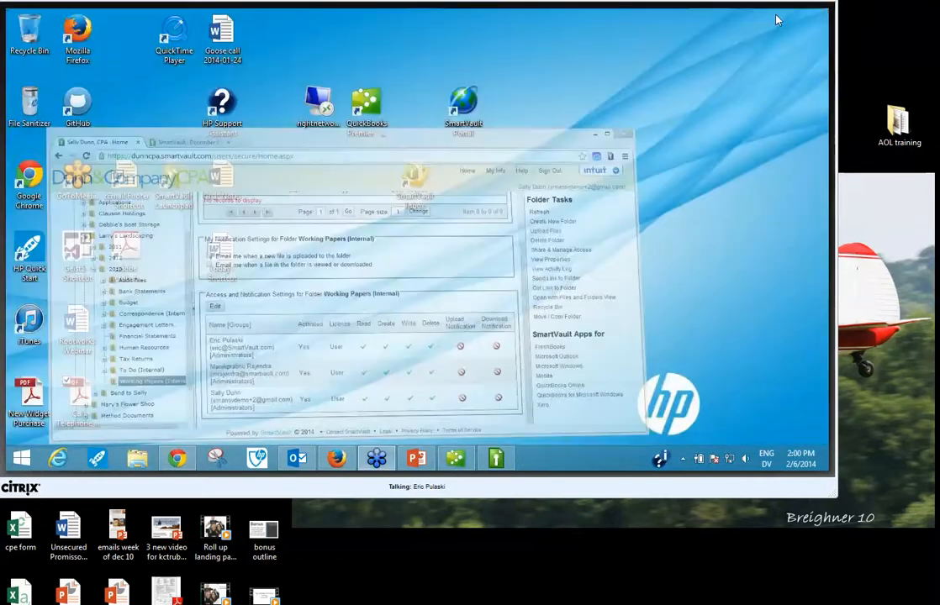
{"action": "left_click", "coordinate": [338, 459]}
{"action": "left_click", "coordinate": [271, 35]}
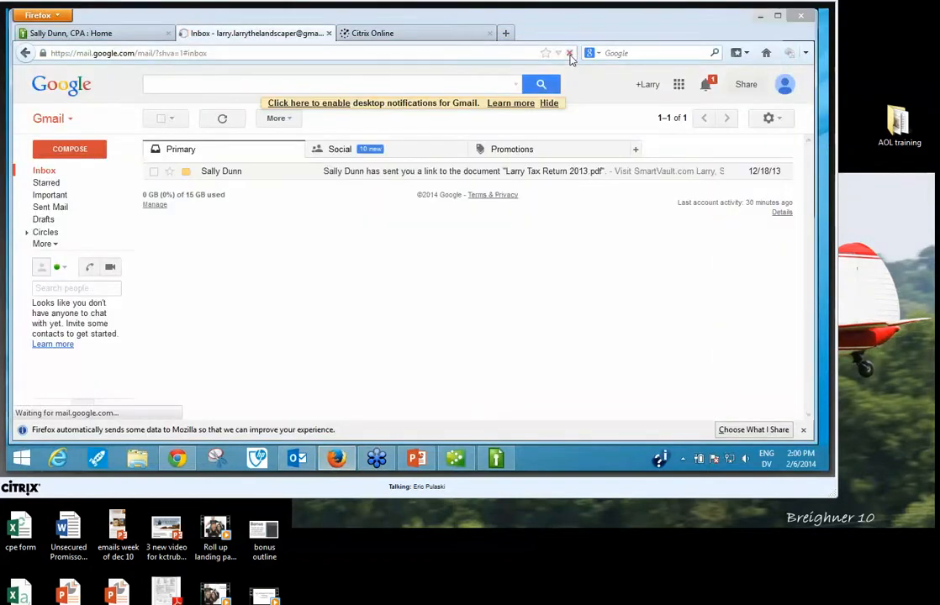
{"action": "left_click", "coordinate": [569, 54]}
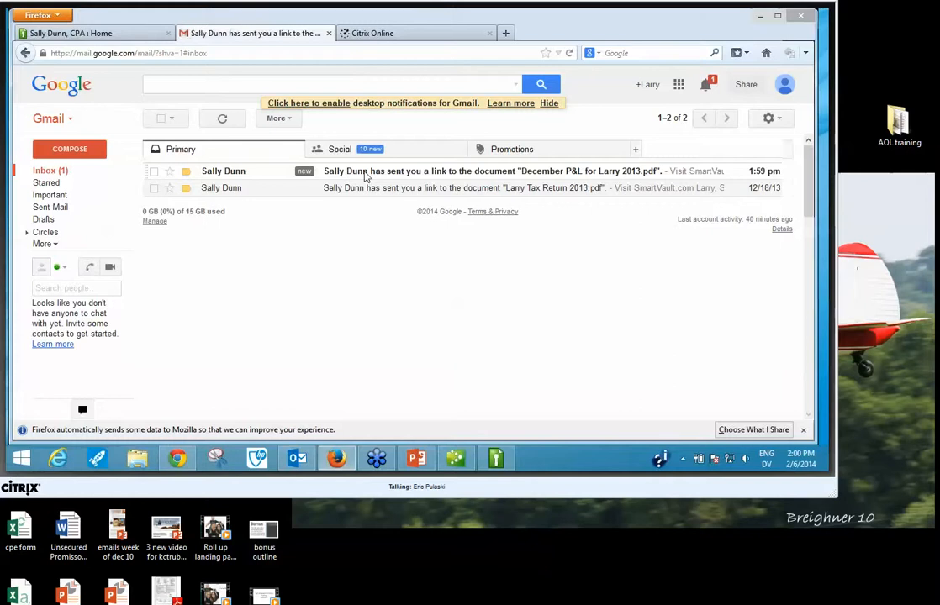
{"action": "left_click", "coordinate": [365, 175]}
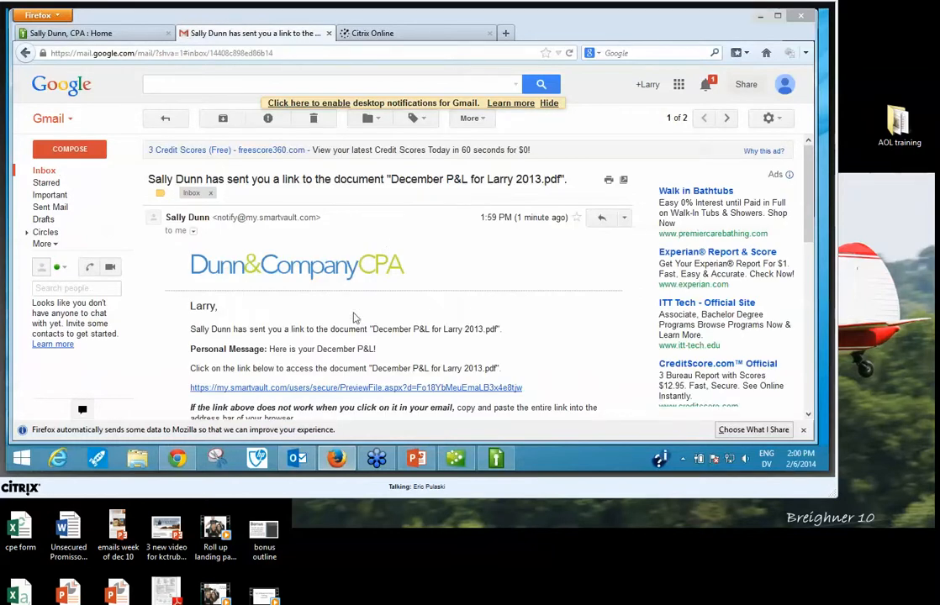
Step: Highlight the personal message in the email and follow the SmartVault link to preview the document as the client
{"action": "scroll", "coordinate": [365, 327], "scroll_direction": "down", "scroll_amount": 1}
{"action": "left_click_drag", "start_coordinate": [375, 312], "coordinate": [266, 314]}
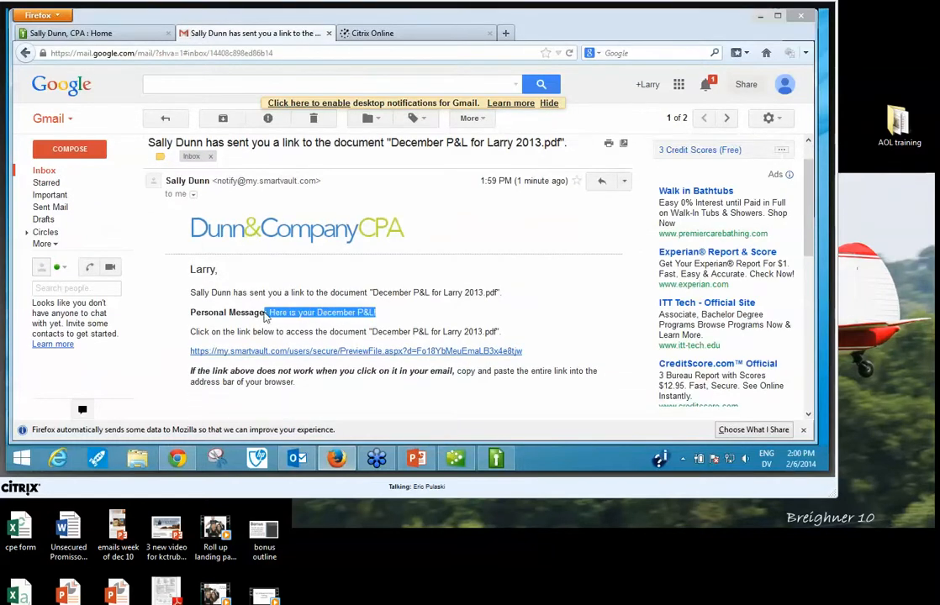
{"action": "left_click", "coordinate": [386, 352]}
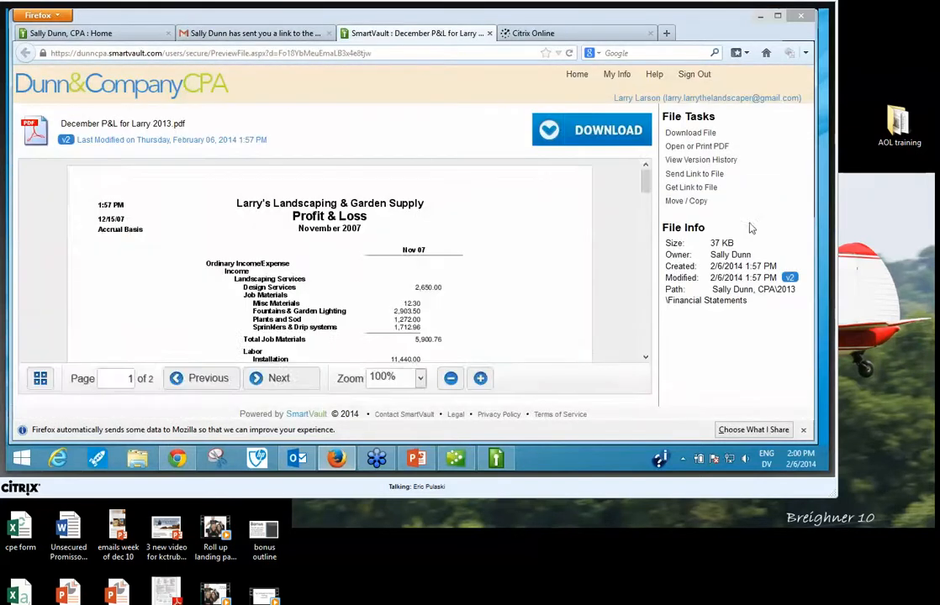
{"action": "mouse_move", "coordinate": [645, 183]}
{"action": "left_mouse_down"}
{"action": "mouse_move", "coordinate": [642, 254]}
{"action": "mouse_move", "coordinate": [636, 188]}
{"action": "left_mouse_up"}
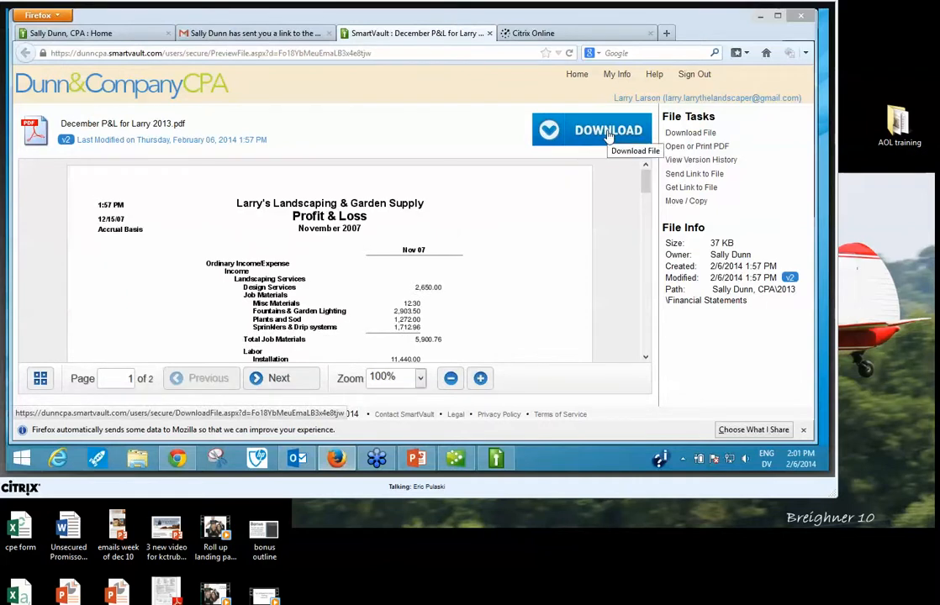
Step: Go to the client's SmartVault portal home and view the contents of the 2013 Financial Statements folder
{"action": "left_click", "coordinate": [152, 84]}
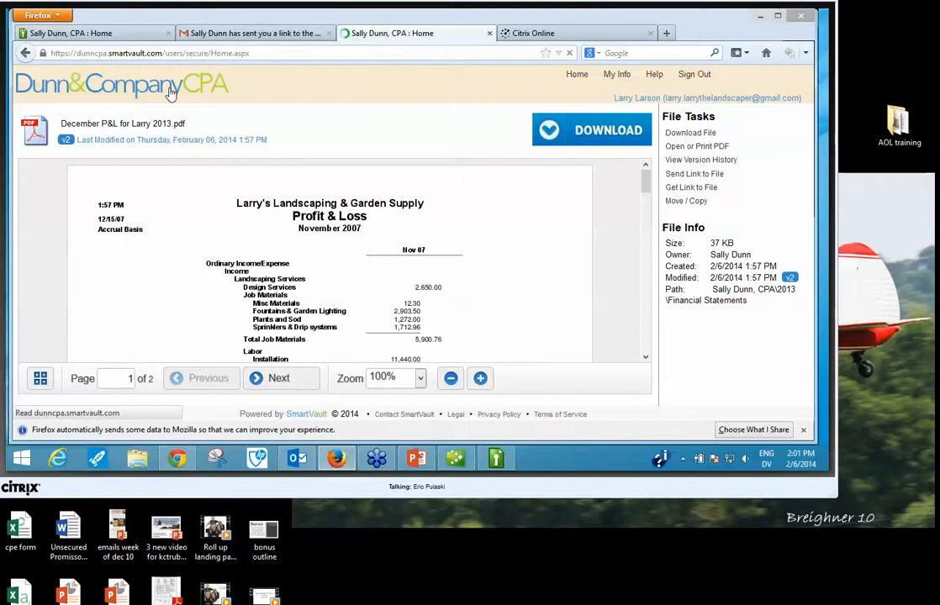
{"action": "left_click", "coordinate": [81, 131]}
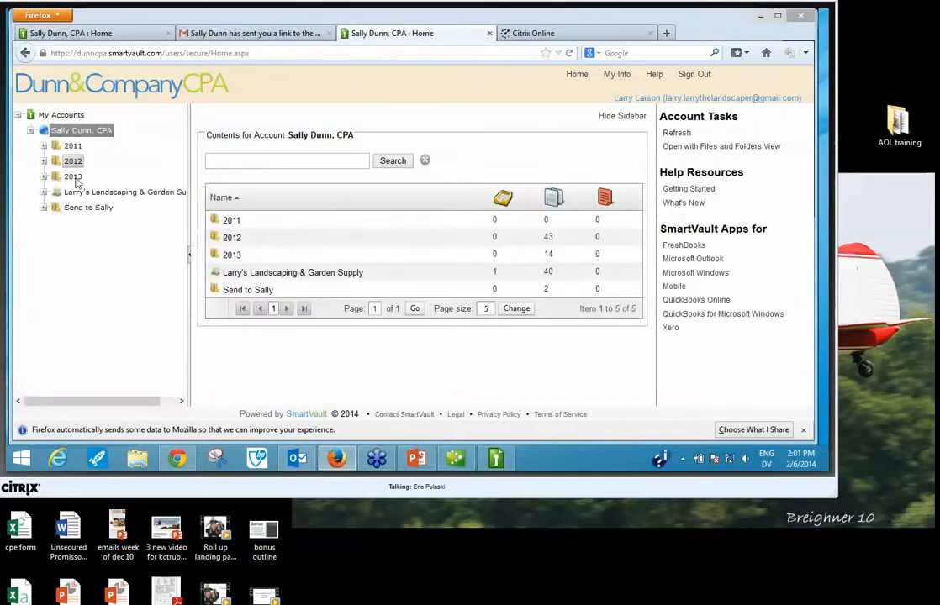
{"action": "left_click", "coordinate": [73, 177]}
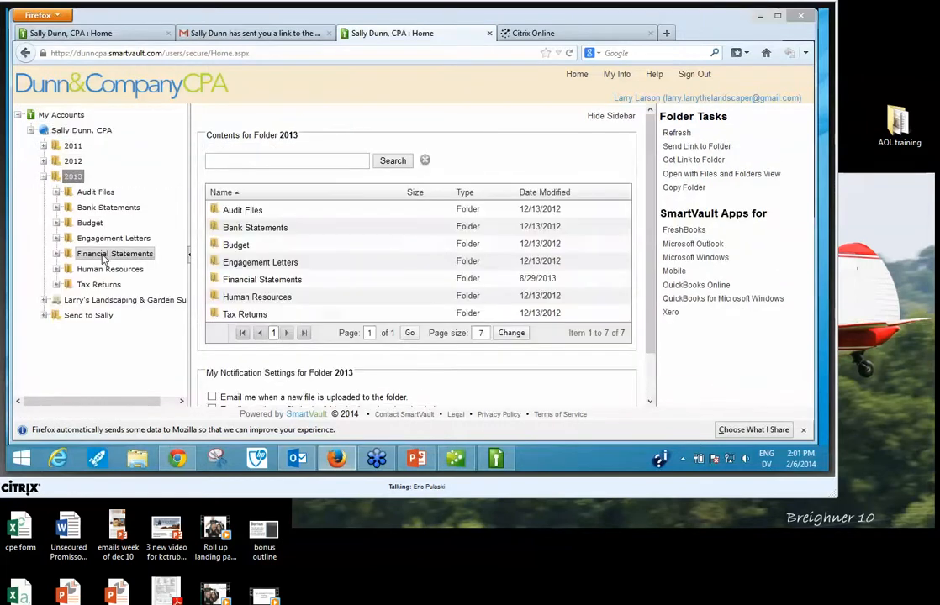
{"action": "left_click", "coordinate": [104, 255]}
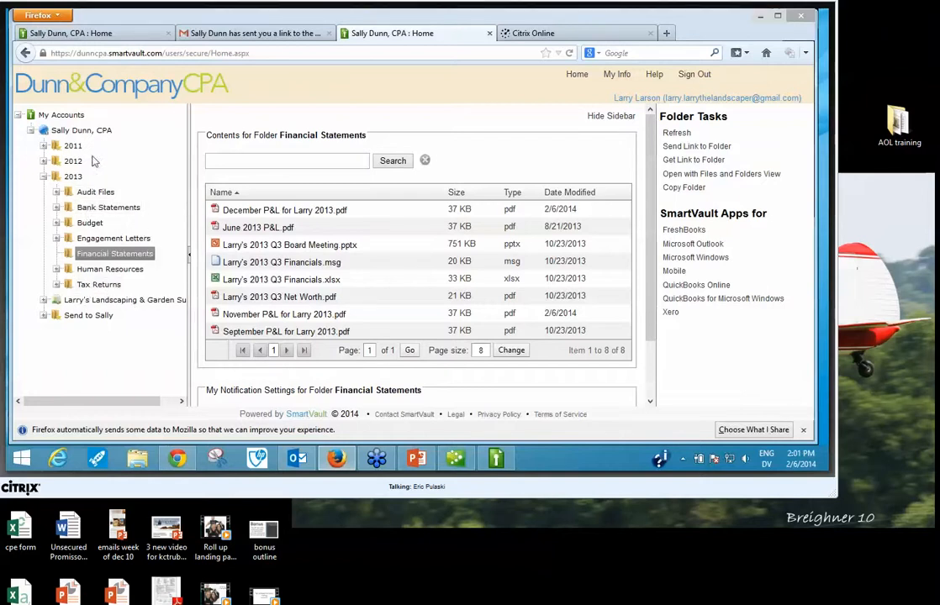
Step: Preview Larry's 2013 Q3 Board Meeting.pptx with its page thumbnails shown
{"action": "left_click", "coordinate": [287, 249]}
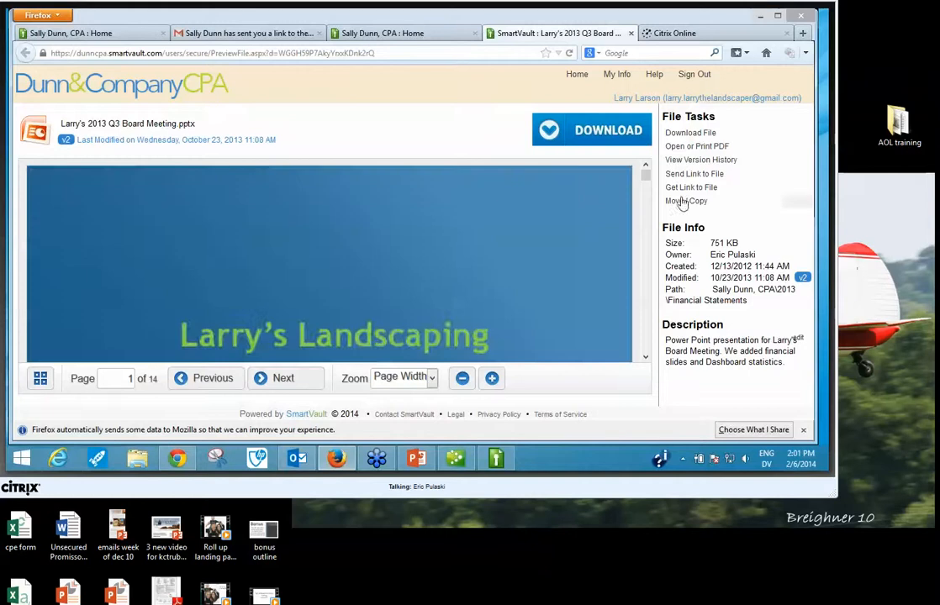
{"action": "left_click", "coordinate": [40, 378]}
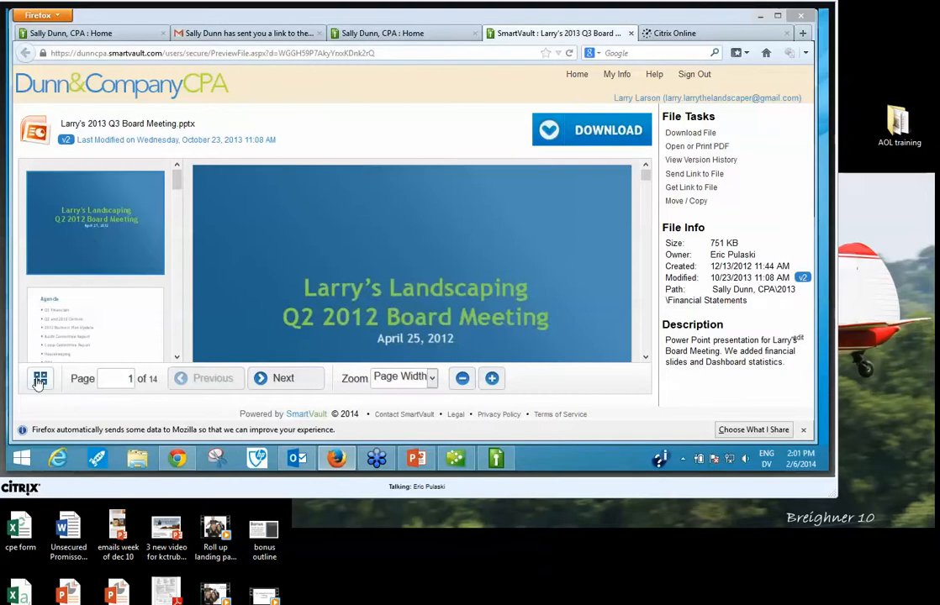
Step: Return to the client's portal home, minimize the browser, and open the SmartVault (Z:) drive in File Explorer
{"action": "left_click", "coordinate": [131, 37]}
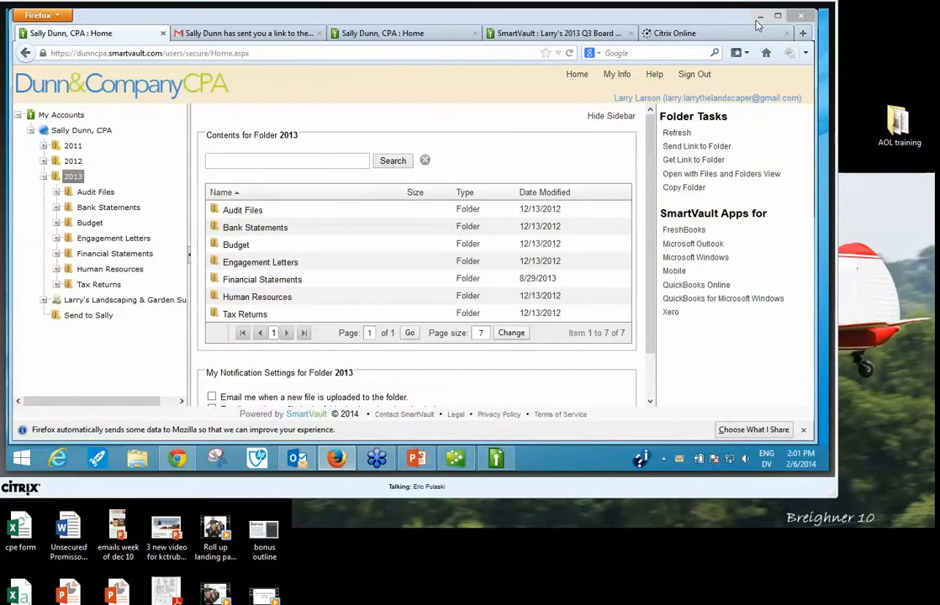
{"action": "left_click", "coordinate": [758, 17]}
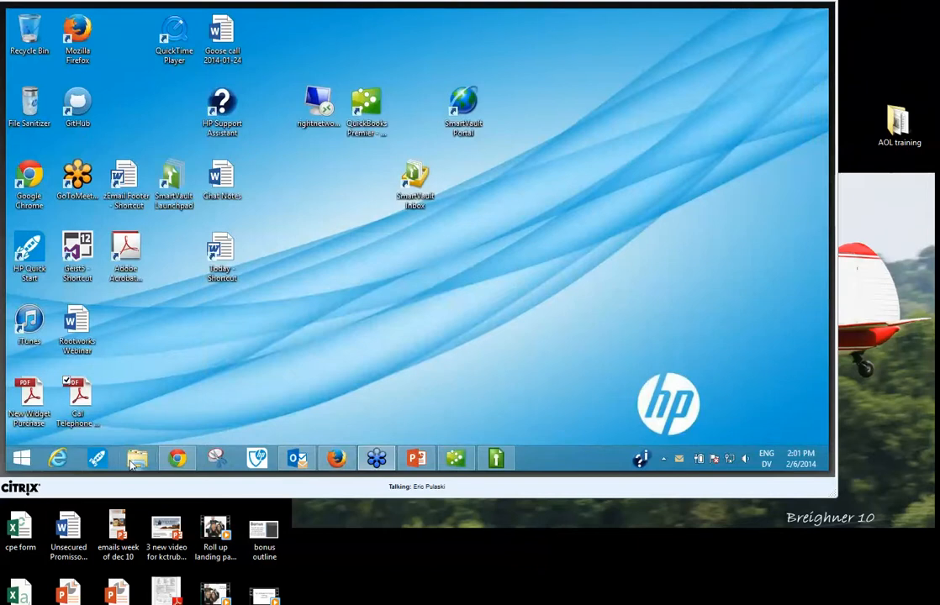
{"action": "left_click", "coordinate": [137, 458]}
{"action": "scroll", "coordinate": [354, 383], "scroll_direction": "down", "scroll_amount": 3}
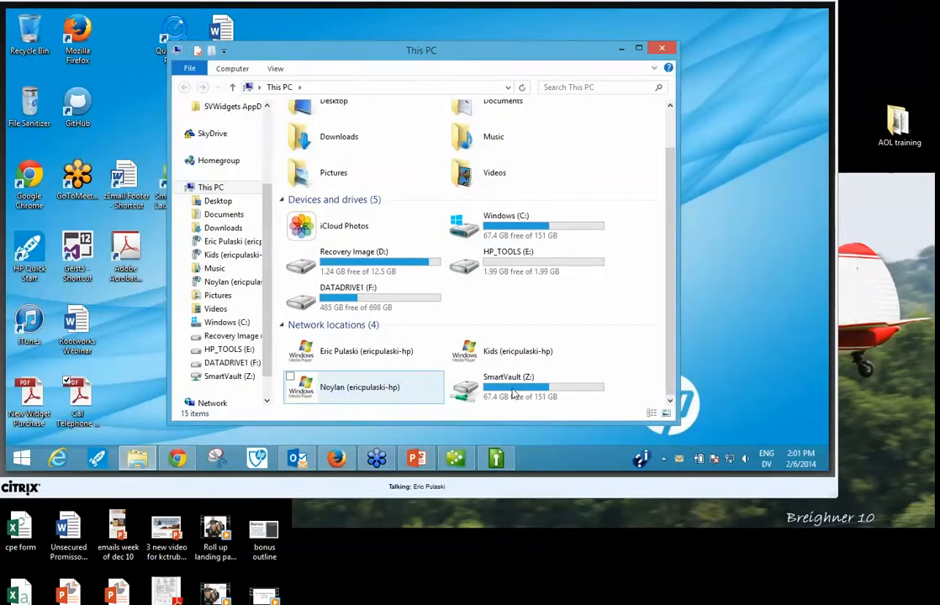
{"action": "double_click", "coordinate": [504, 385]}
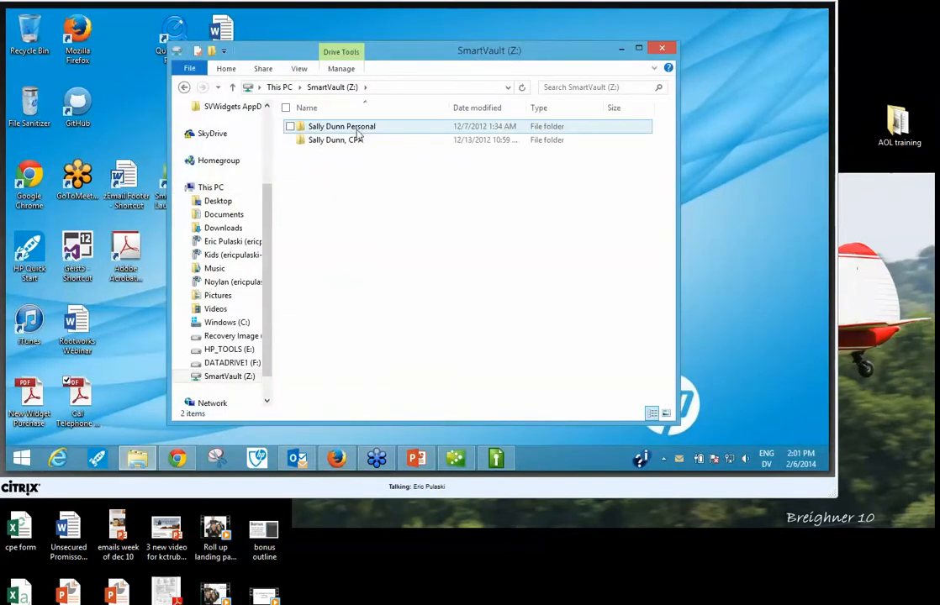
Step: Browse through the CPA firm's Clients folder to the 2013 Financial Statements of Larry's Landscaping and reposition the window
{"action": "double_click", "coordinate": [350, 140]}
{"action": "double_click", "coordinate": [325, 131]}
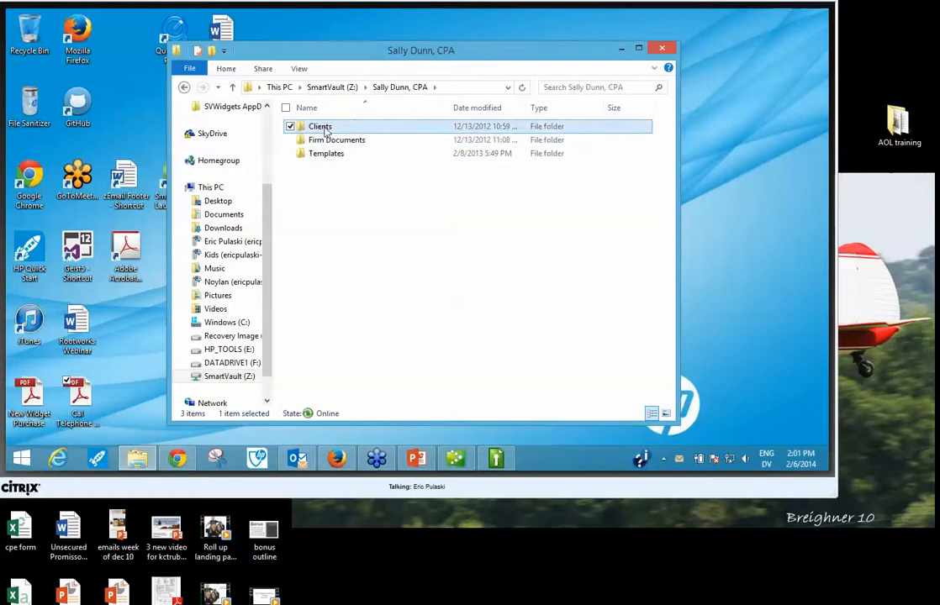
{"action": "double_click", "coordinate": [331, 183]}
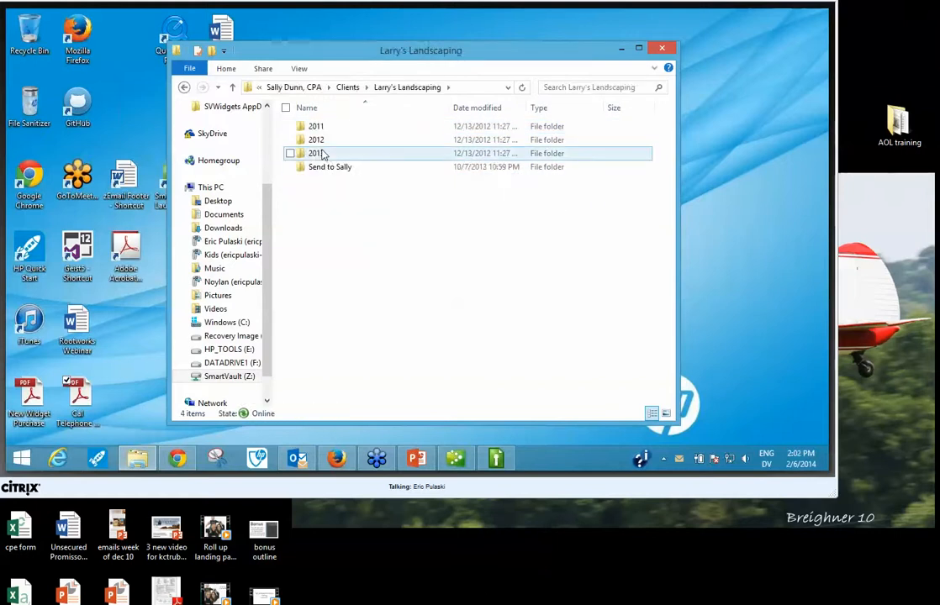
{"action": "double_click", "coordinate": [325, 153]}
{"action": "left_click", "coordinate": [322, 196]}
{"action": "double_click", "coordinate": [323, 196]}
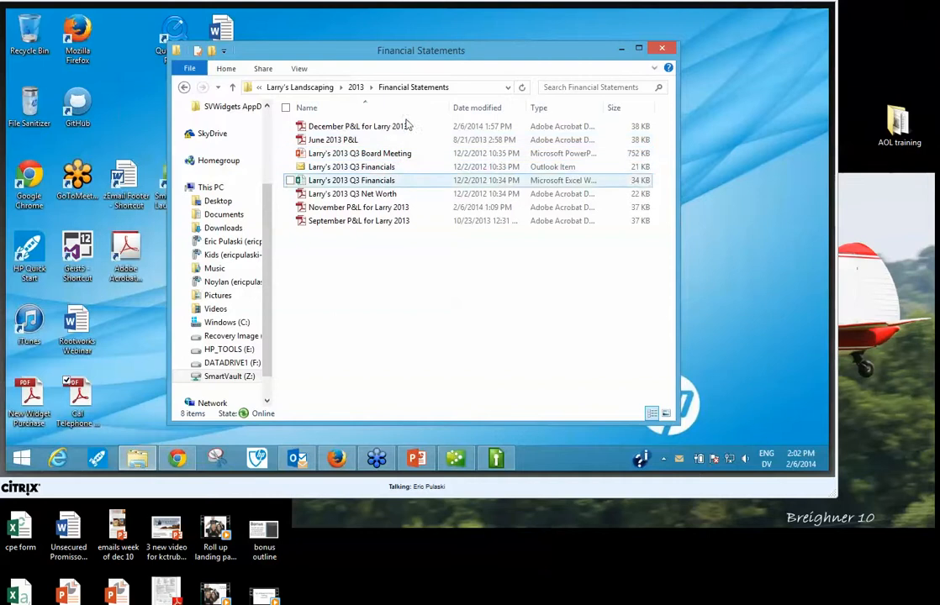
{"action": "left_click_drag", "start_coordinate": [501, 58], "coordinate": [597, 53]}
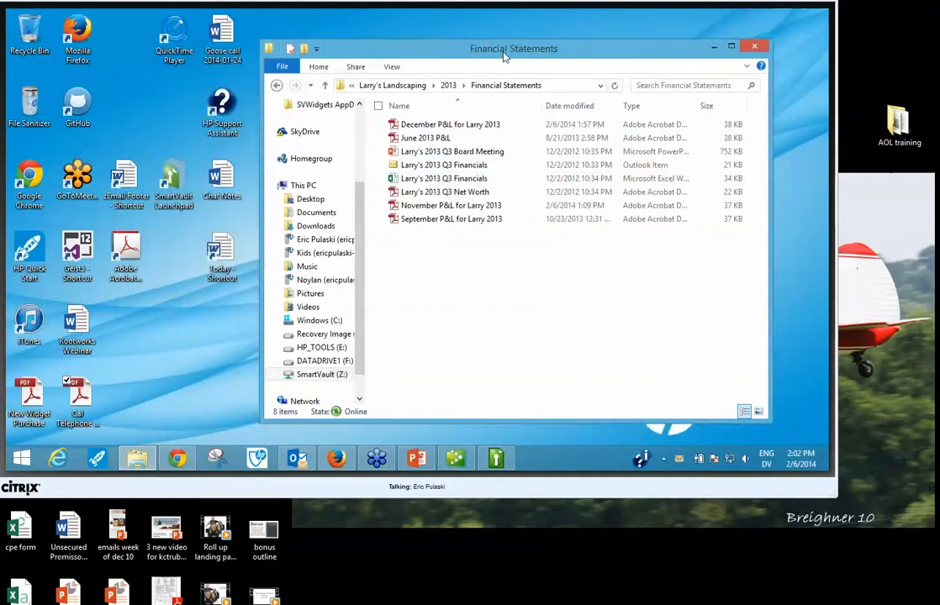
Step: Open the Larry's 2013 Q3 Financials Excel workbook for editing, and minimize it and the folder window
{"action": "left_click", "coordinate": [478, 178]}
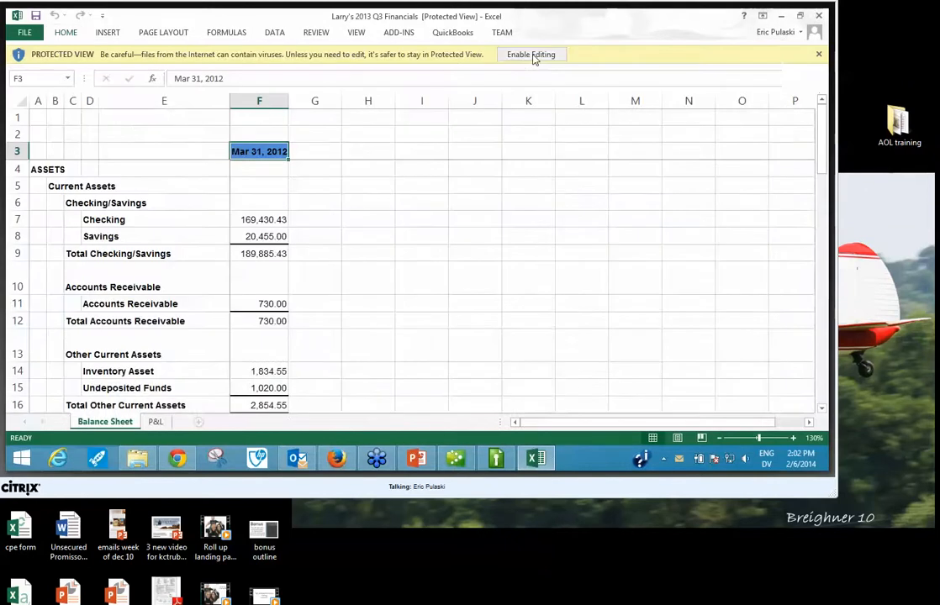
{"action": "left_click", "coordinate": [531, 55]}
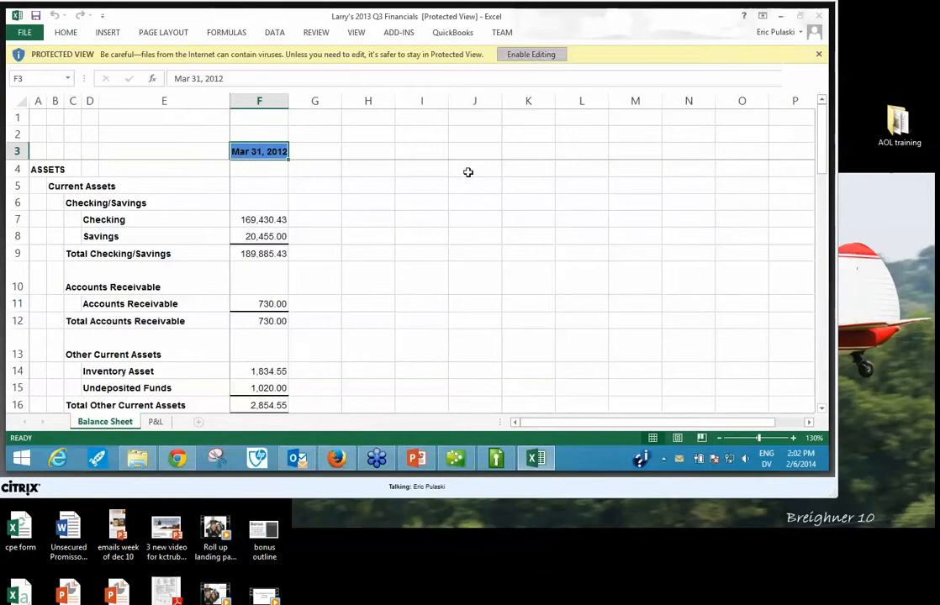
{"action": "left_click", "coordinate": [780, 16]}
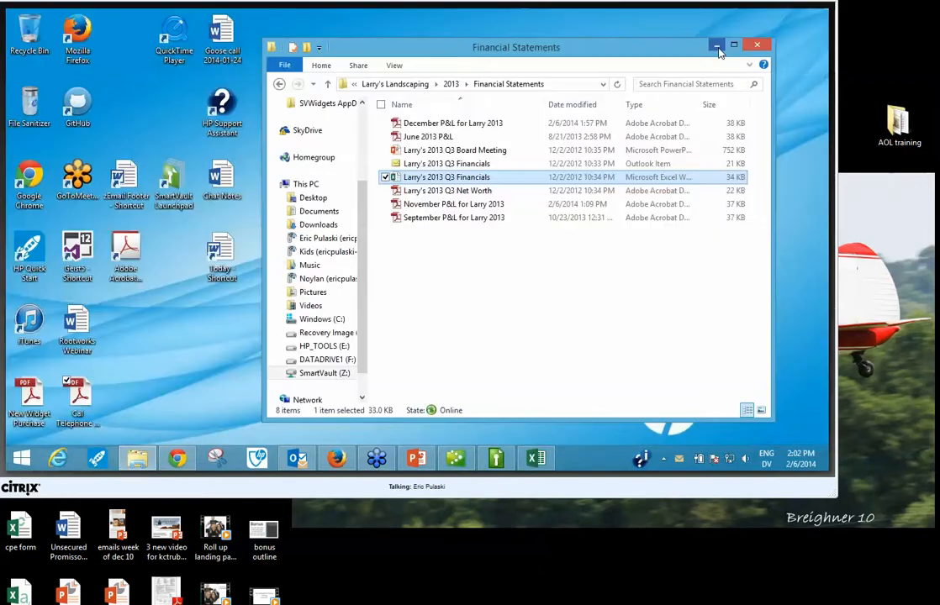
{"action": "left_click", "coordinate": [749, 39]}
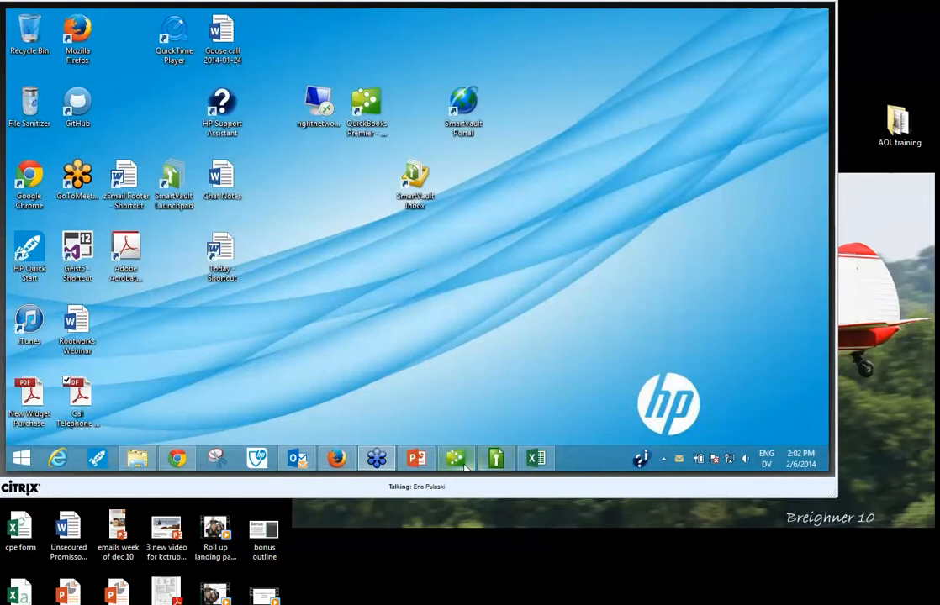
Step: Switch to QuickBooks to show the Profit & Loss report, and minimize it again
{"action": "mouse_move", "coordinate": [455, 459]}
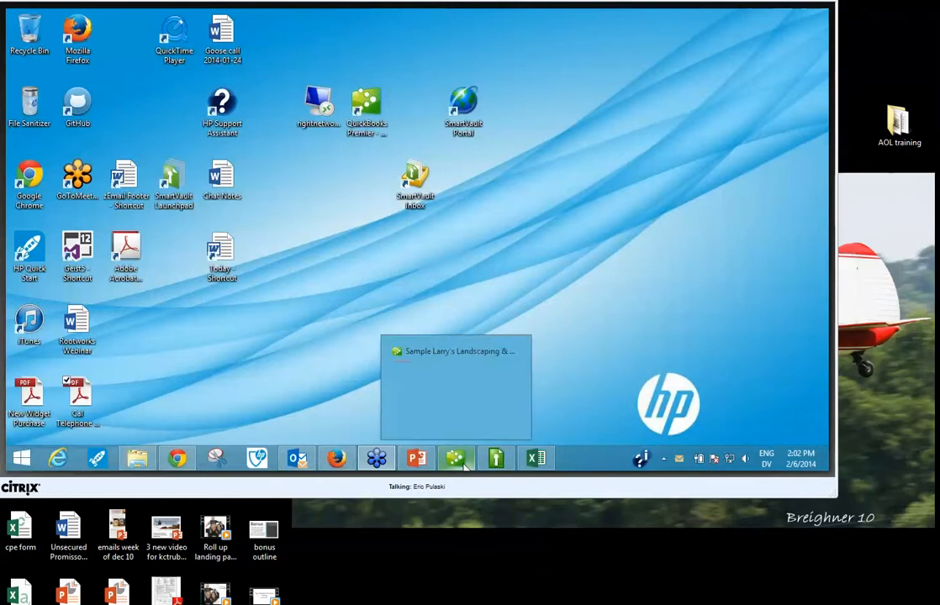
{"action": "left_click", "coordinate": [437, 410]}
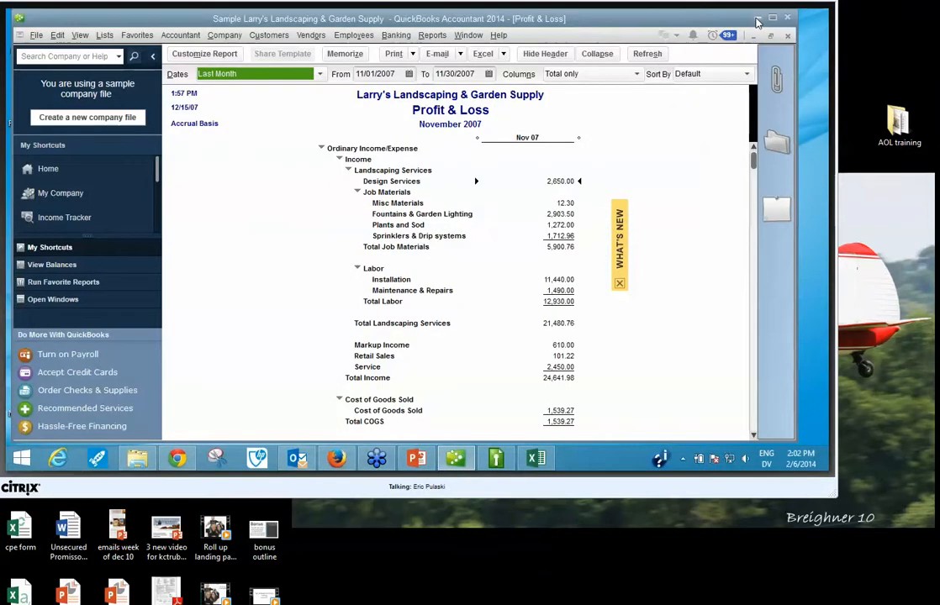
{"action": "left_click", "coordinate": [755, 19]}
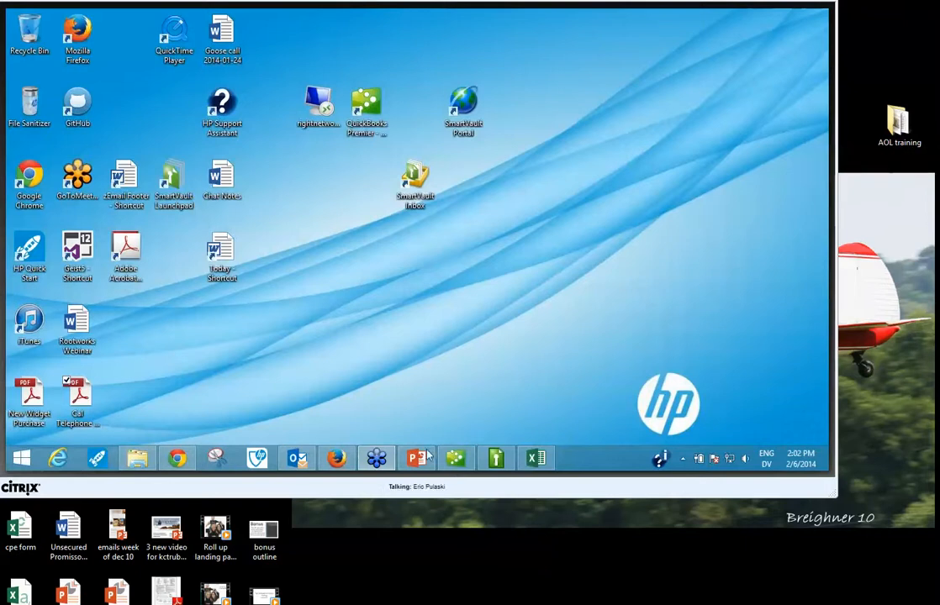
Step: Switch to the accountant's SmartVault portal in Chrome, review the Working Papers (Internal) folder's contents and access settings, and minimize it
{"action": "left_click", "coordinate": [185, 462]}
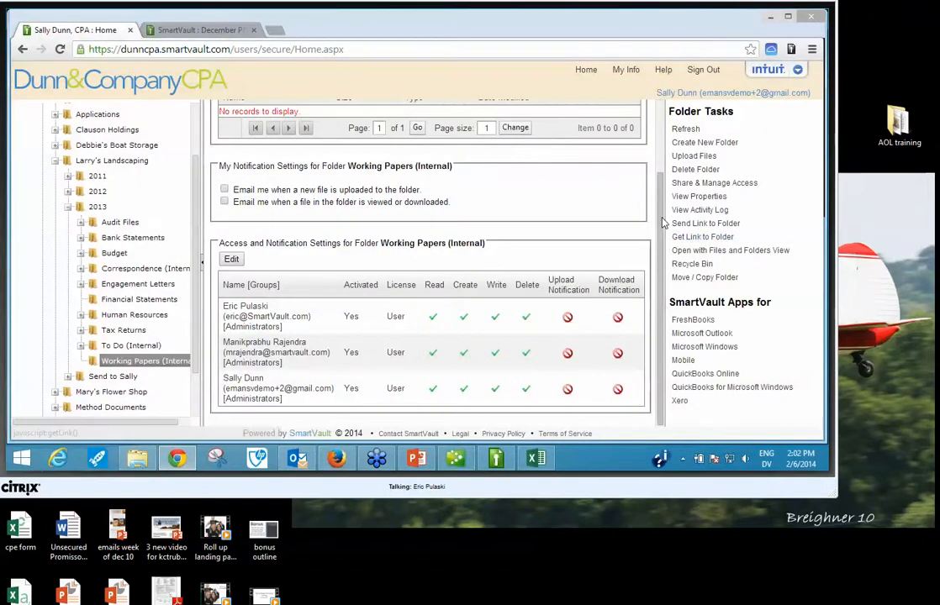
{"action": "scroll", "coordinate": [662, 223], "scroll_direction": "up", "scroll_amount": 2}
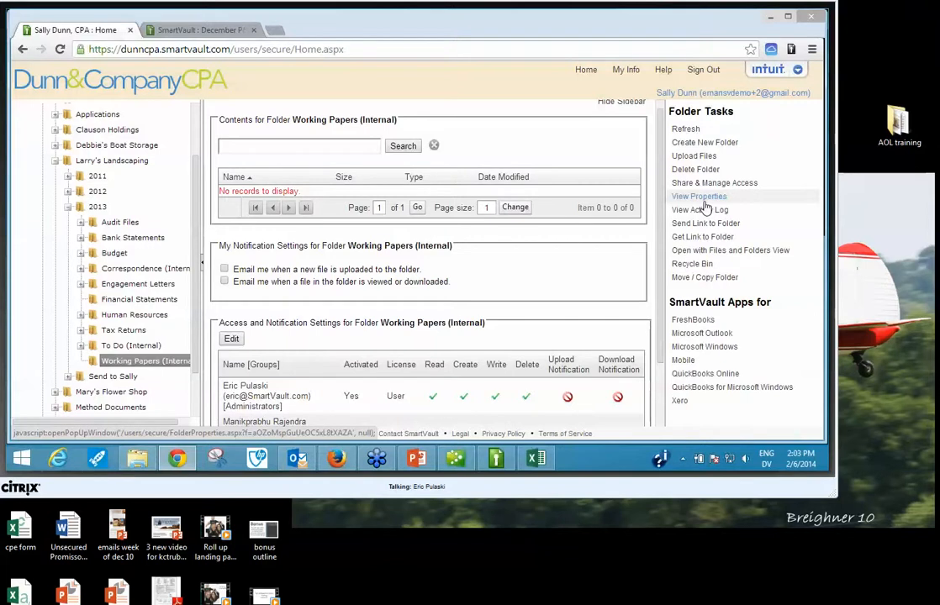
{"action": "left_click", "coordinate": [770, 17]}
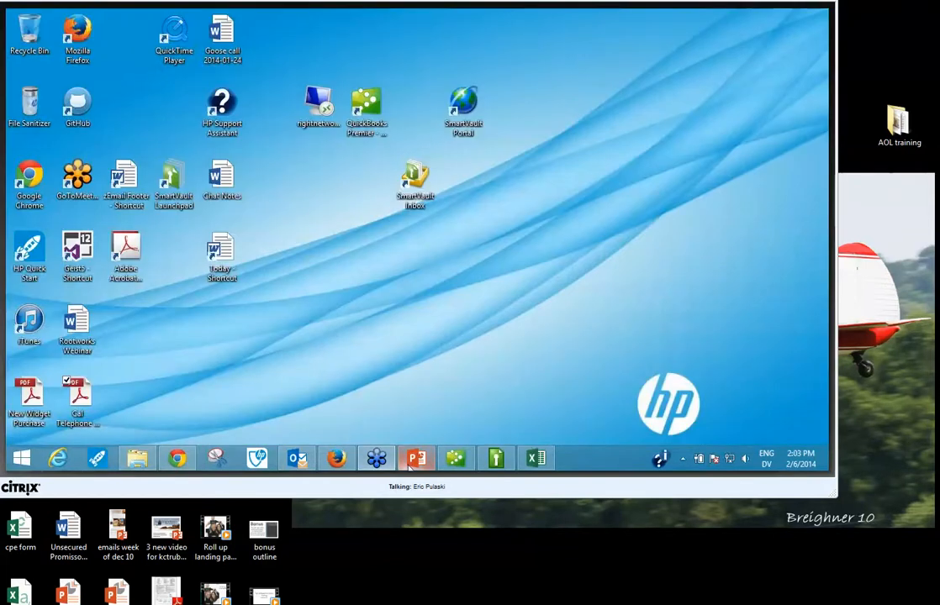
Step: Switch to the 2014-02-EcosystemWebinar-Pricing presentation in PowerPoint and start its slide show from the first slide
{"action": "left_click", "coordinate": [415, 459]}
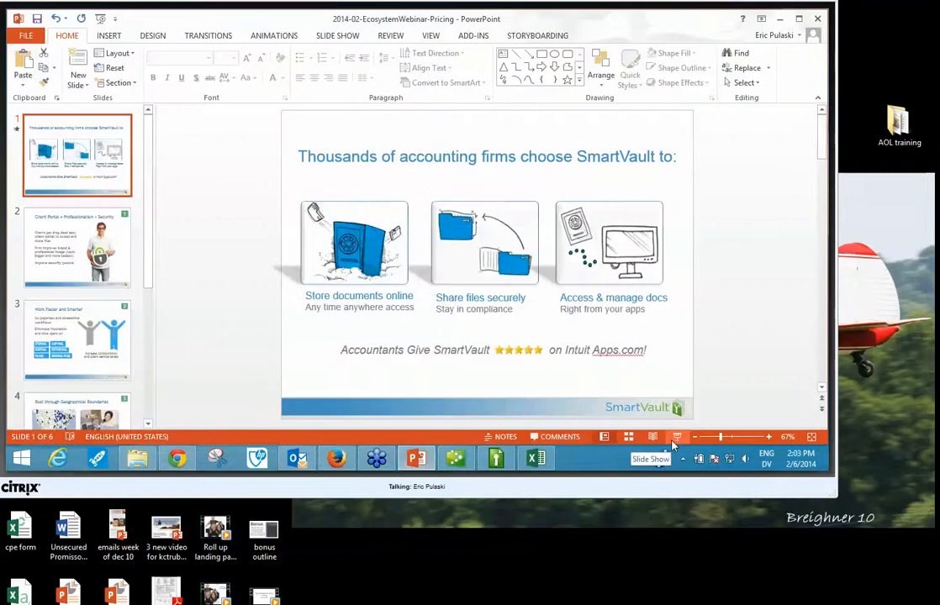
{"action": "key", "text": "F5"}
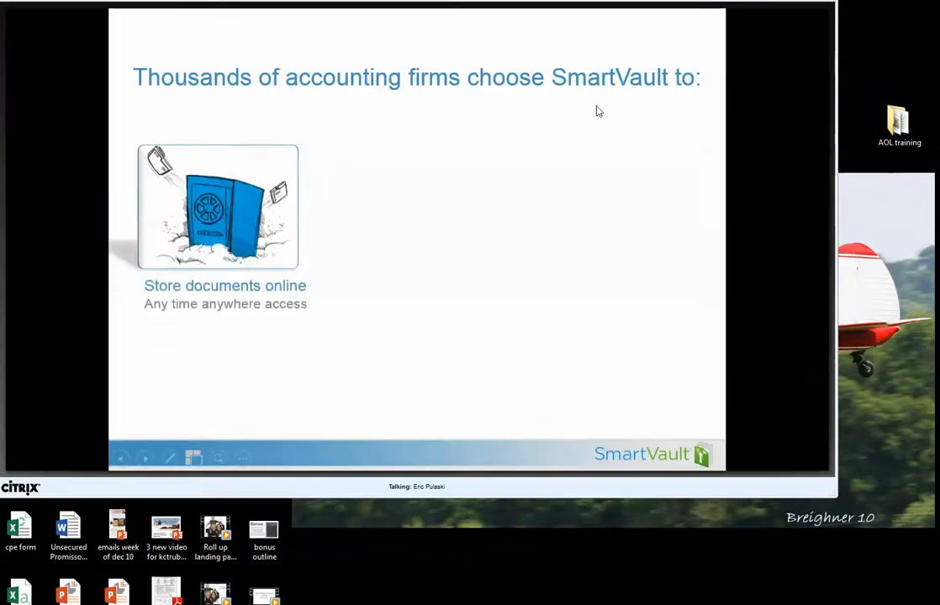